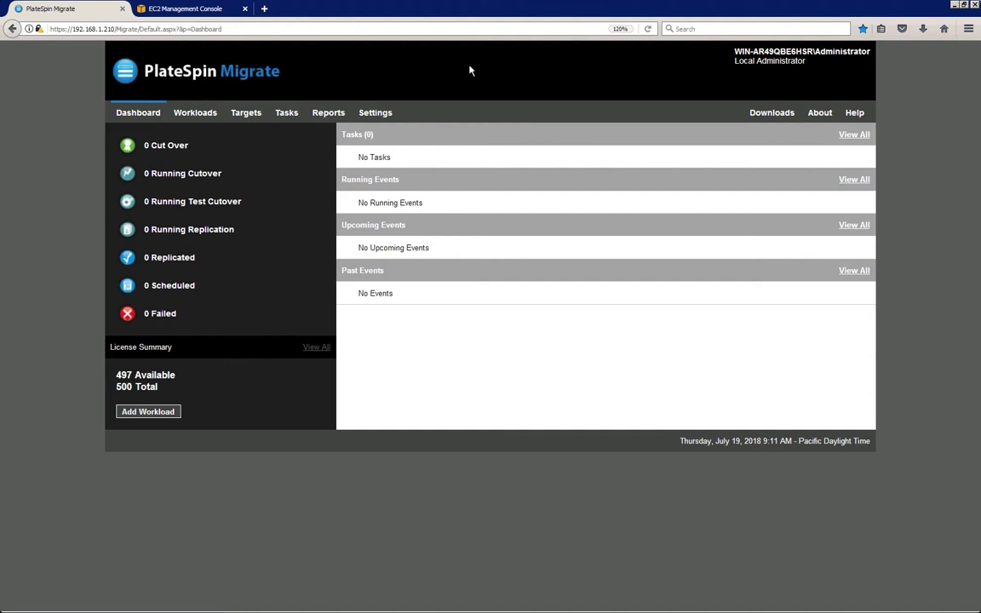
Step: Start adding a migration target of type Amazon Cloud Region
click(246, 112)
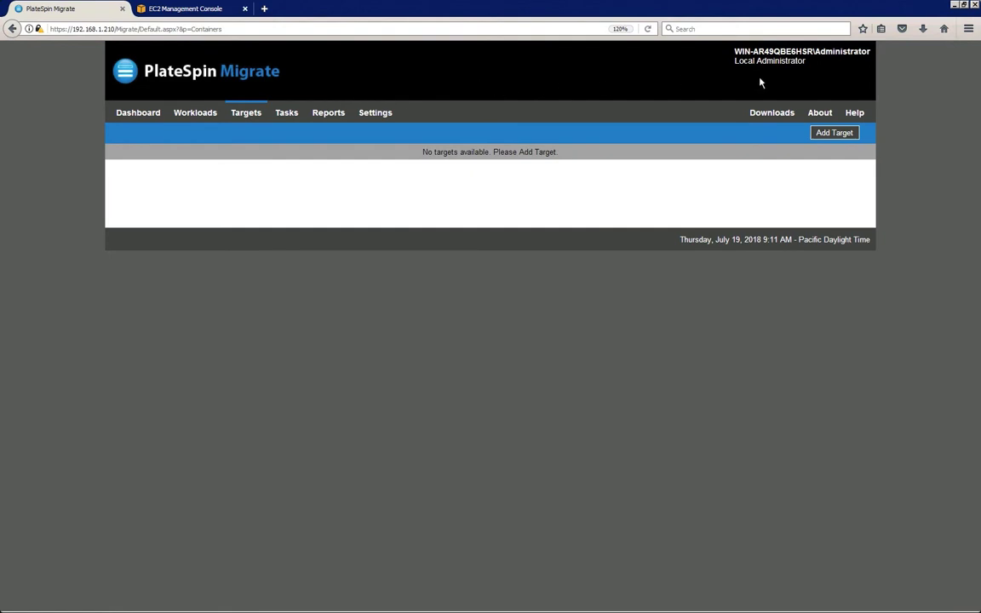
click(830, 132)
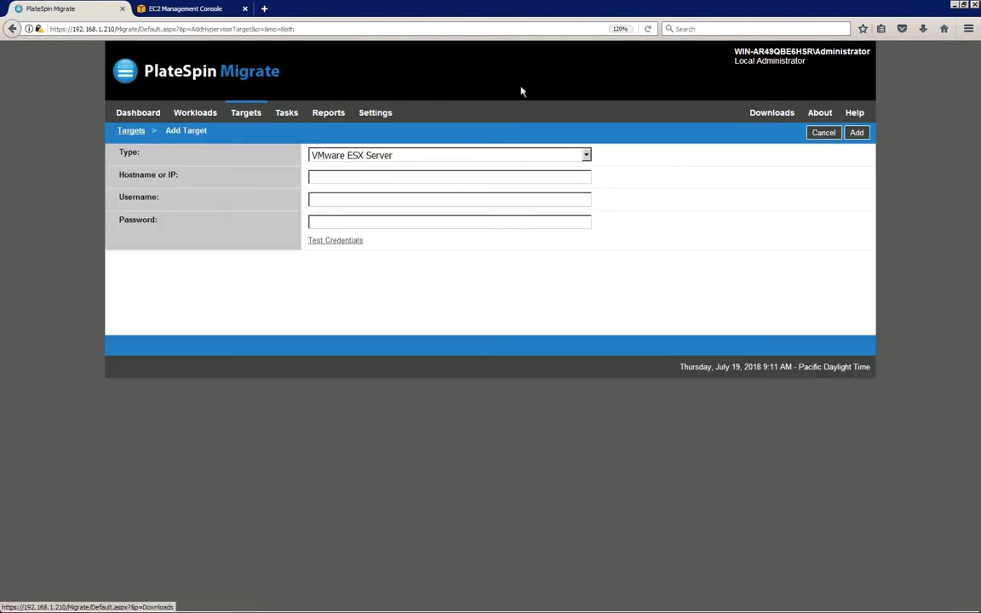
click(585, 155)
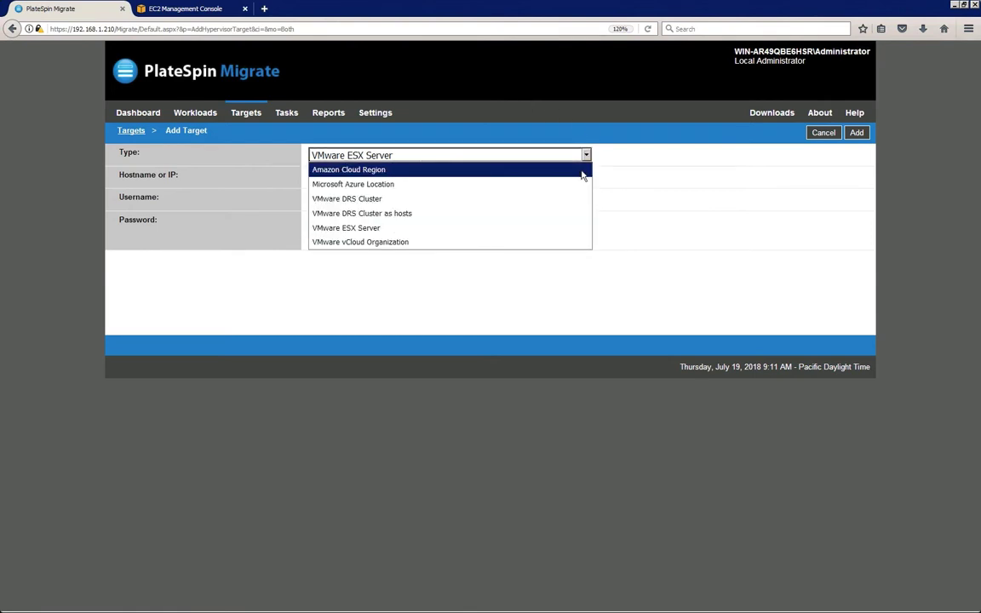
click(582, 170)
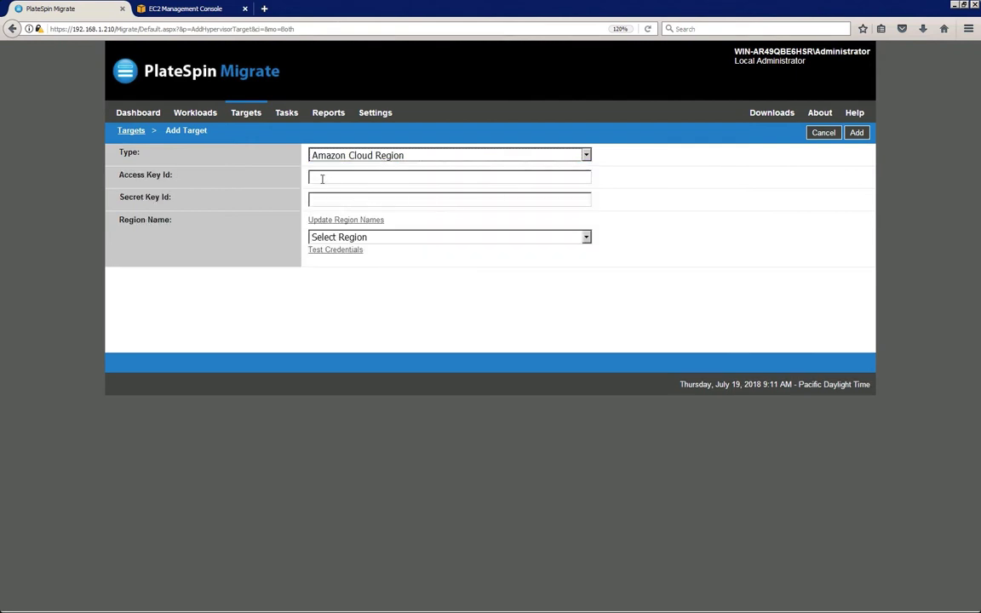
Step: Enter the AWS access key ID and the secret key for the new target
click(314, 176)
key(ctrl+v)
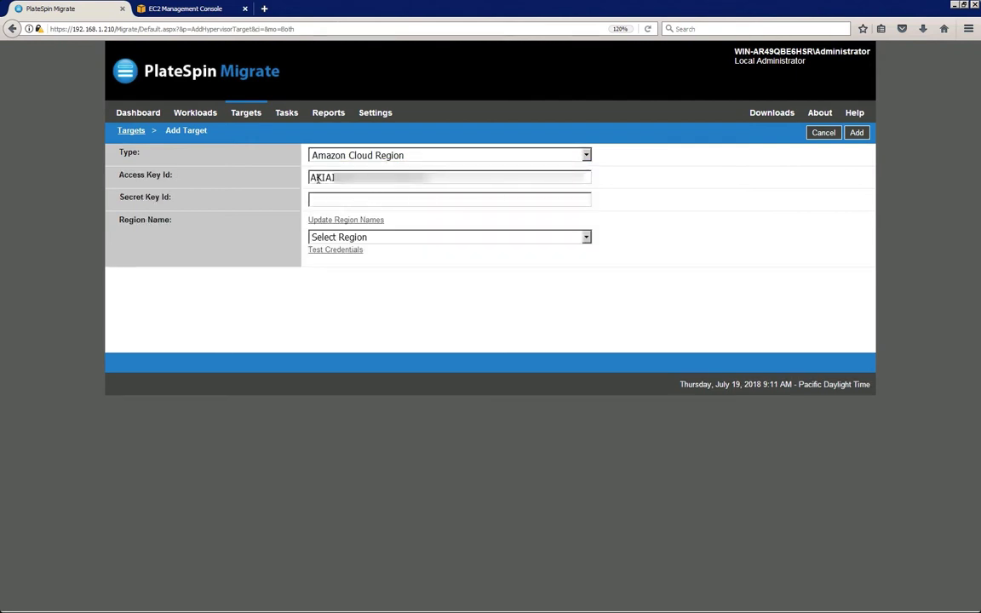
click(317, 198)
key(ctrl+v)
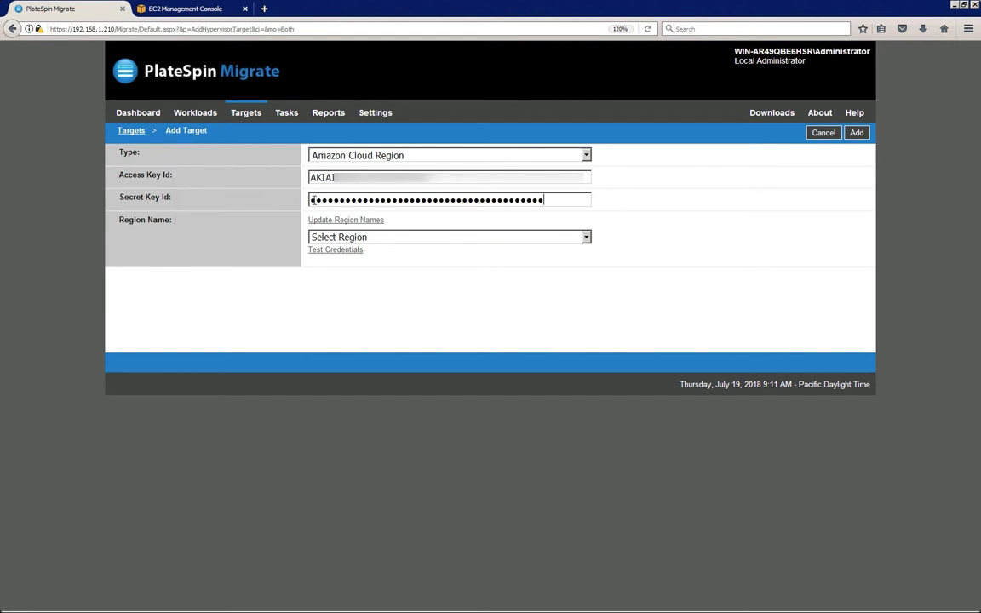
Step: Set the target's region to US West (Oregon), test the credentials and add the target
click(586, 236)
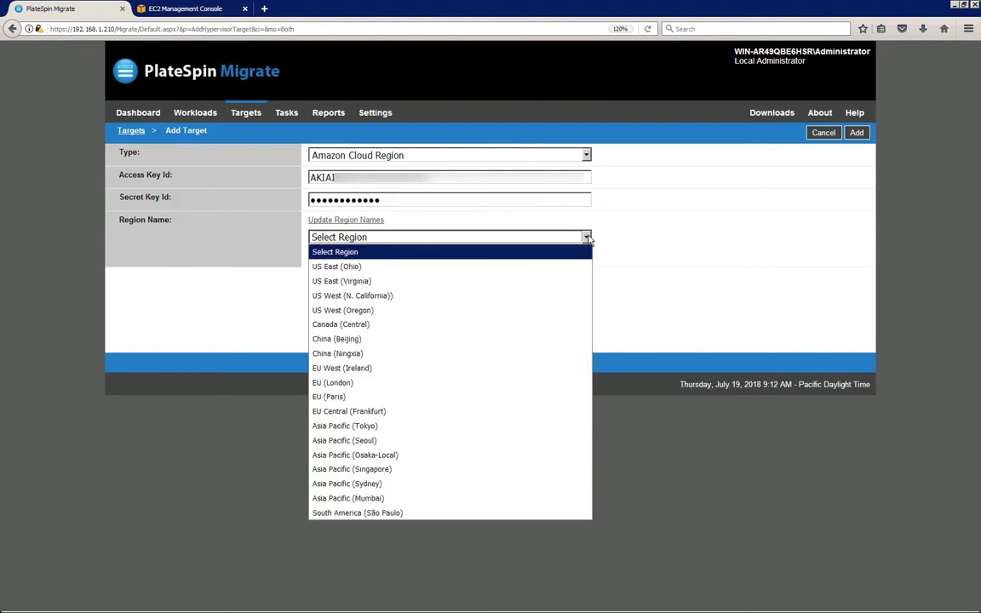
click(571, 313)
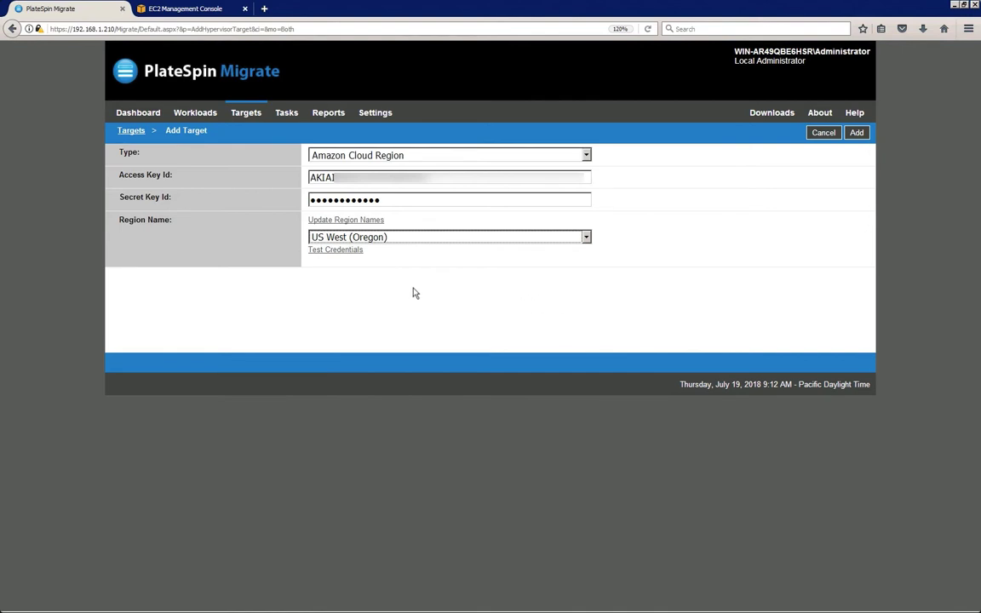
click(357, 253)
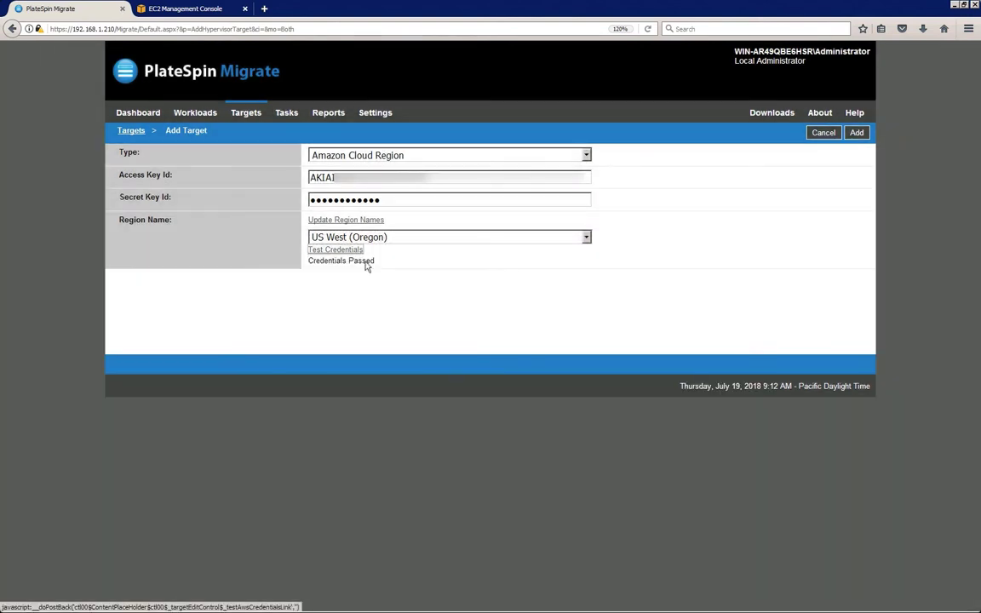
click(852, 134)
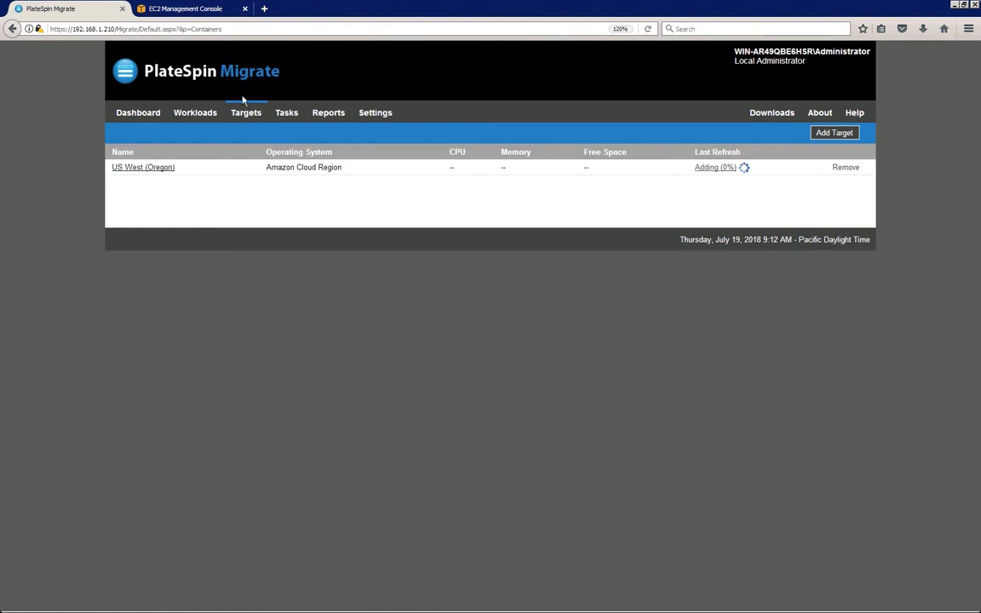
Step: Add a Windows workload at 151.155.168.199 with user name a\administrator and the account password, testing the credentials and continuing to another new workload
click(196, 113)
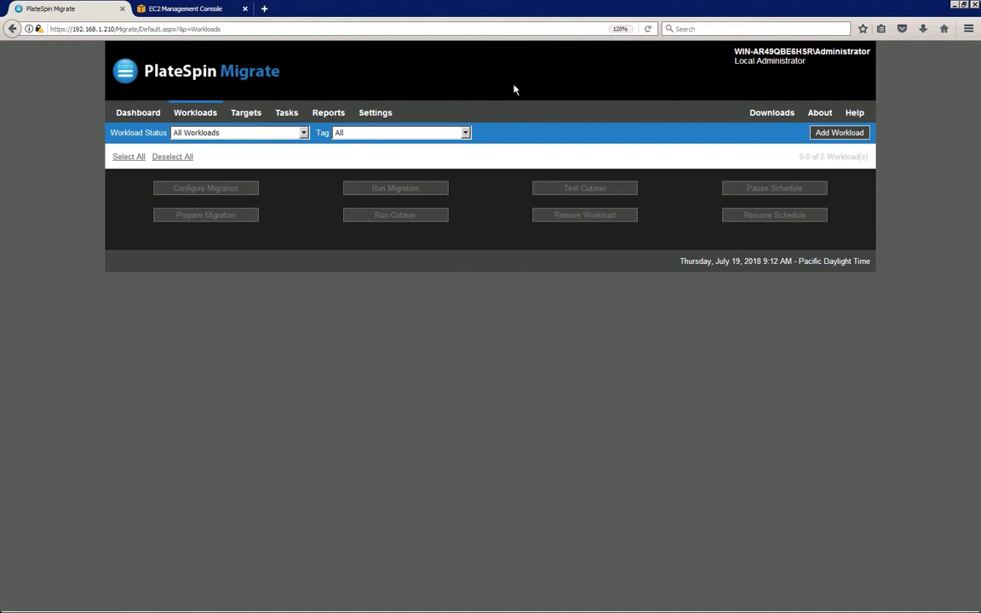
click(815, 136)
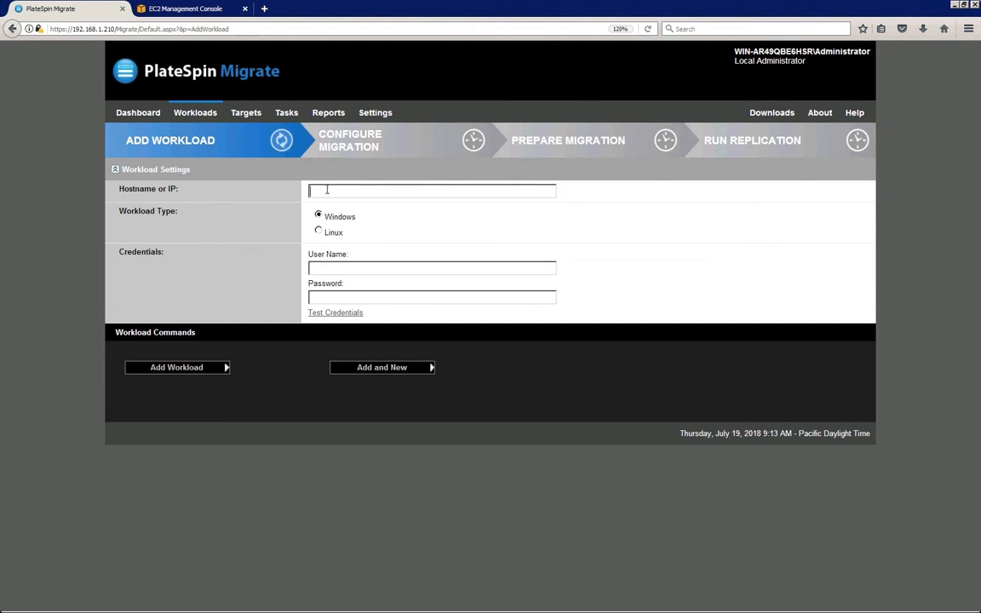
text(151.155.168.199)
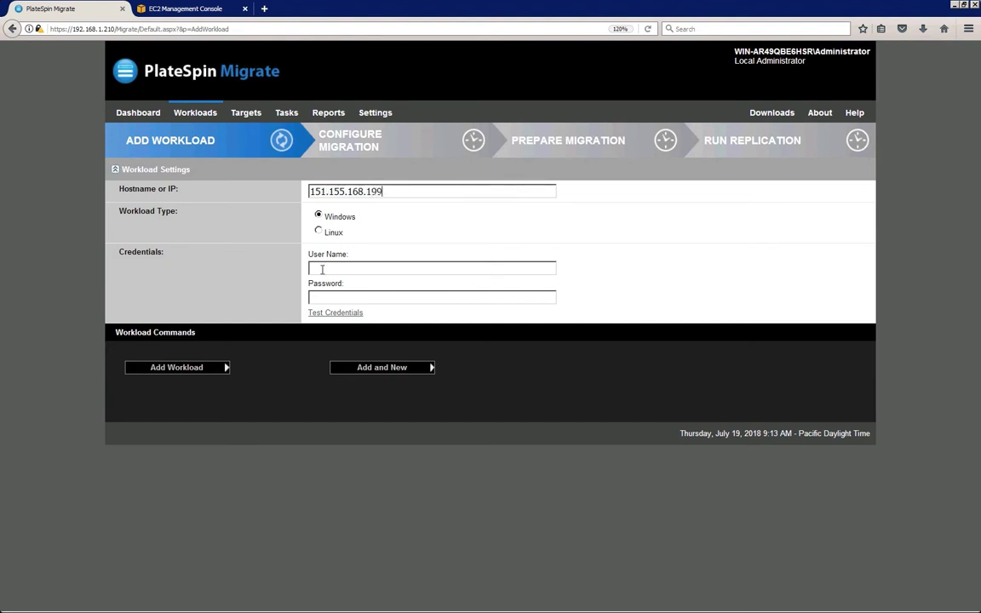
click(321, 269)
text(a\administrator)
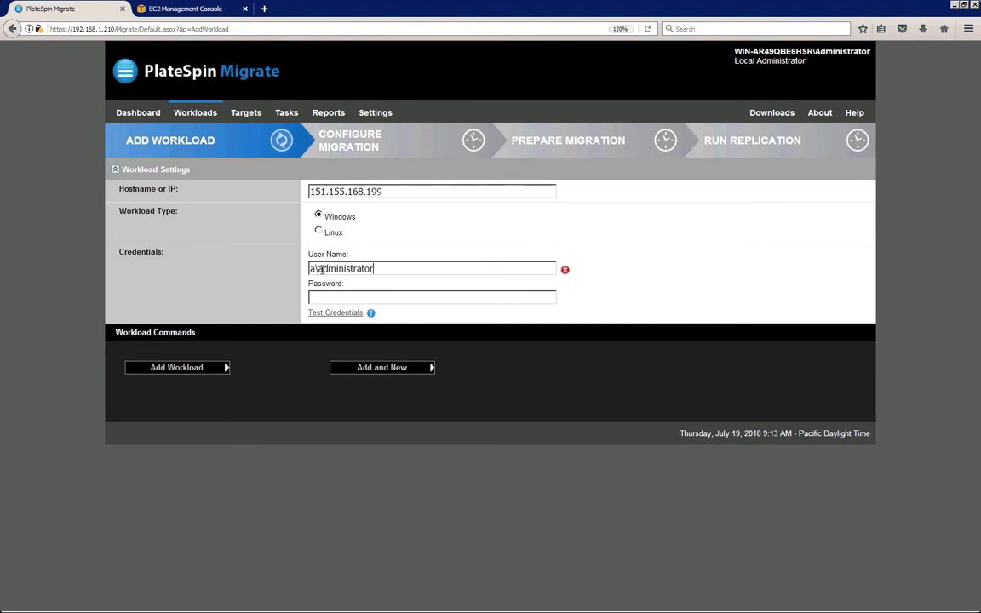
click(324, 297)
text(••••••••••••)
click(335, 313)
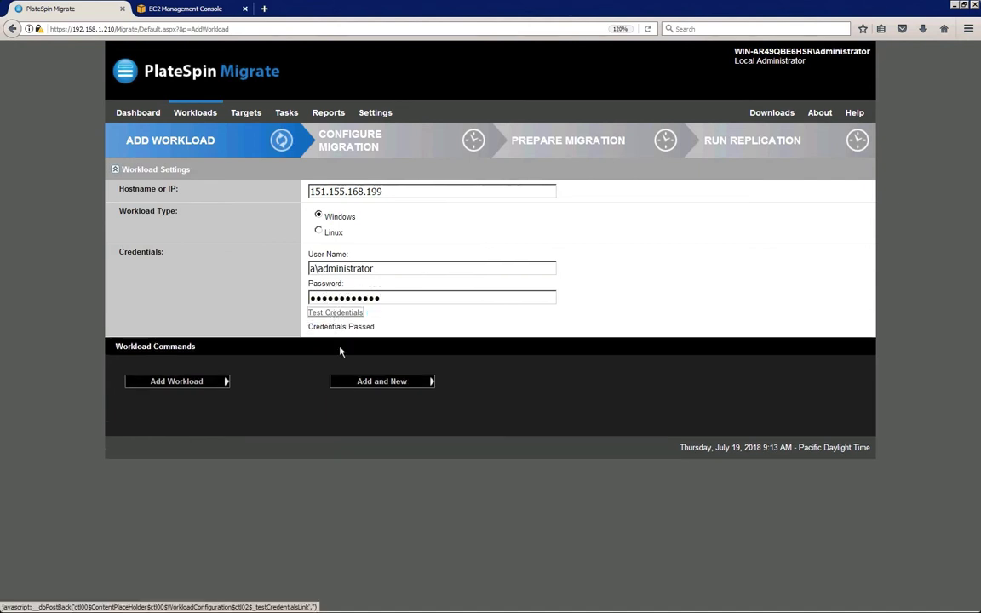
click(350, 384)
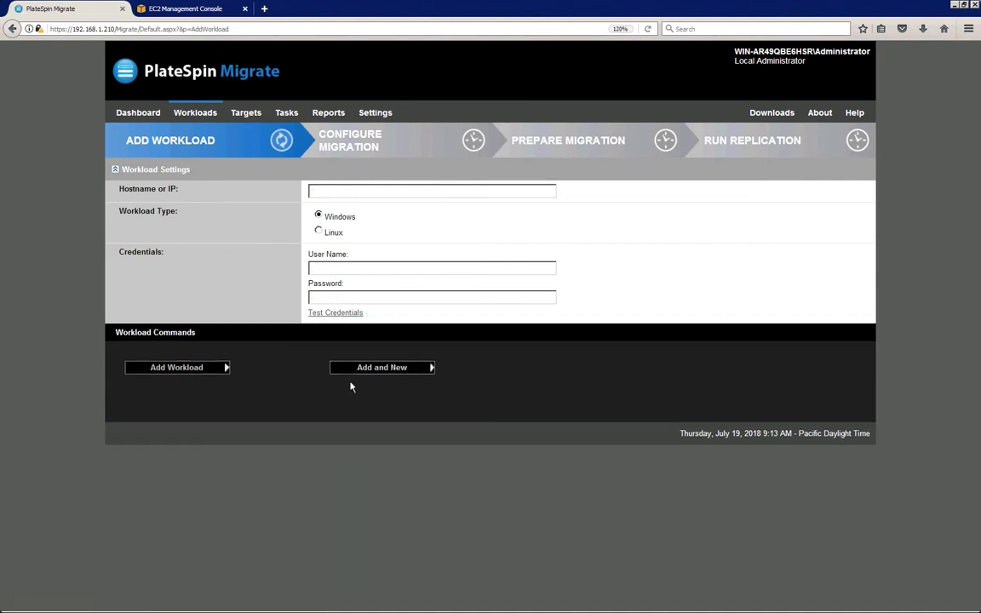
Step: Add a second Windows workload at 151.155.170.229 with user name a\administrator and the account password, testing the credentials
click(315, 191)
text(151.155.170.229)
click(312, 269)
text(aadministrator)
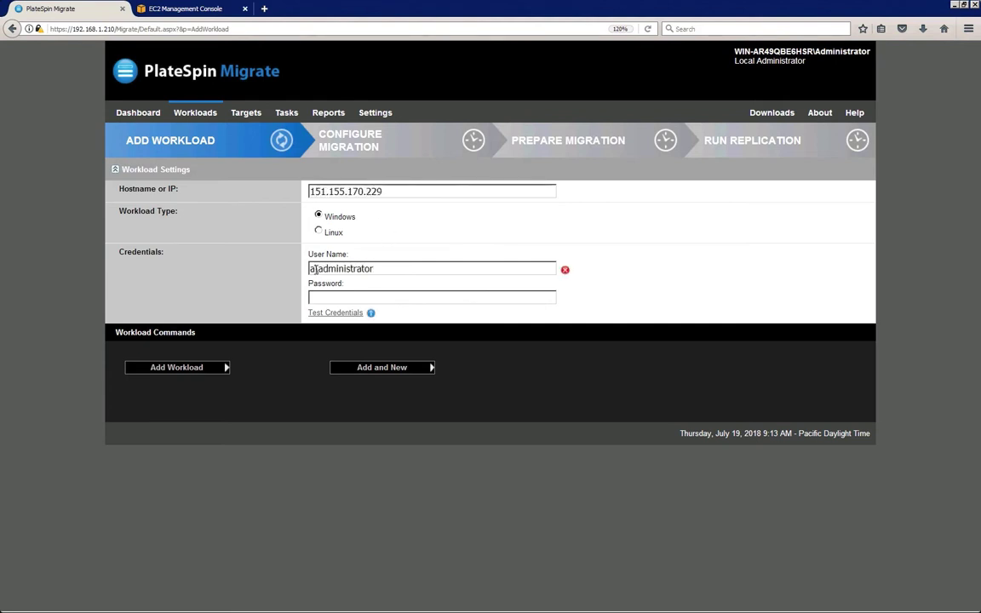
click(313, 296)
text(************)
click(338, 313)
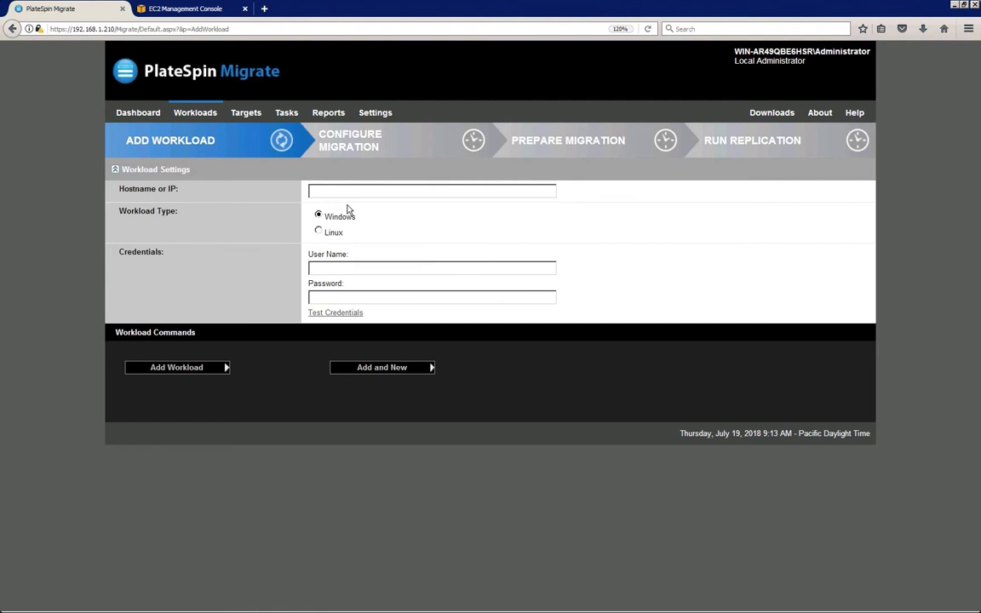
Step: Add the last Windows workload at 151.155.170.183 with user name a\administrator and the account password, testing the credentials first
click(314, 191)
text(151.155.170.183)
click(333, 269)
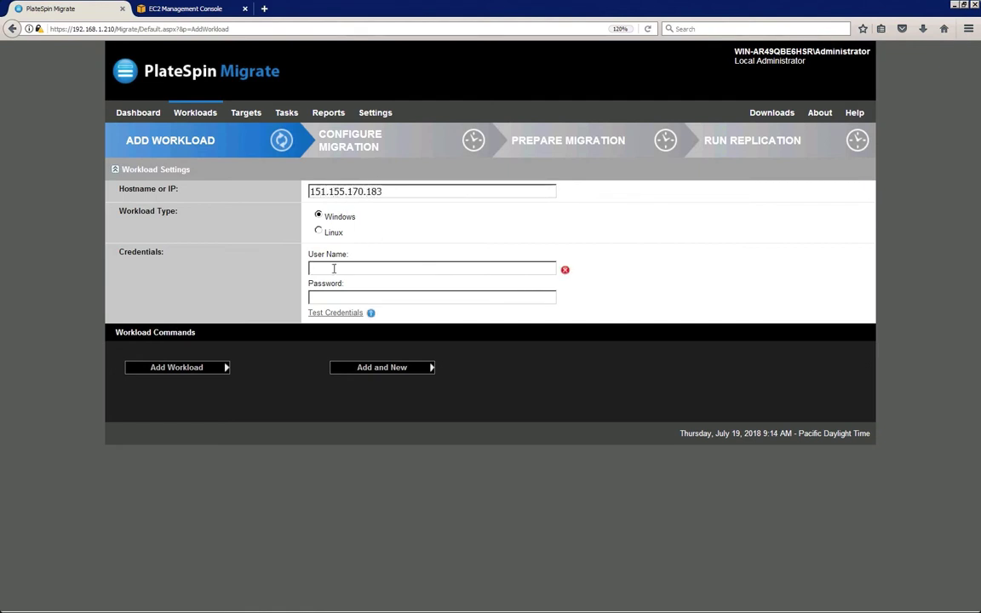
text(a\administrator)
click(324, 297)
text(************)
click(349, 313)
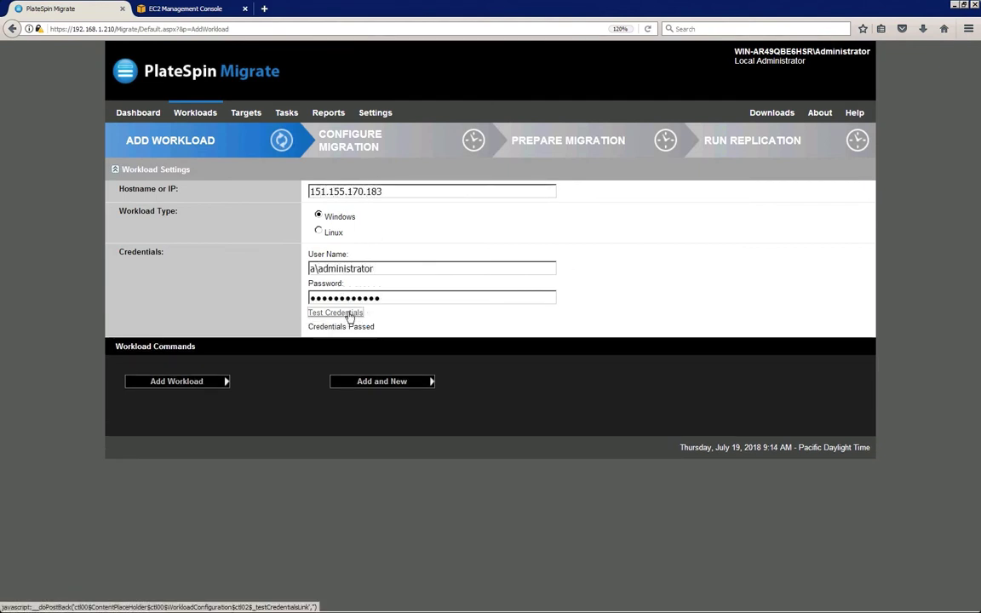
click(210, 383)
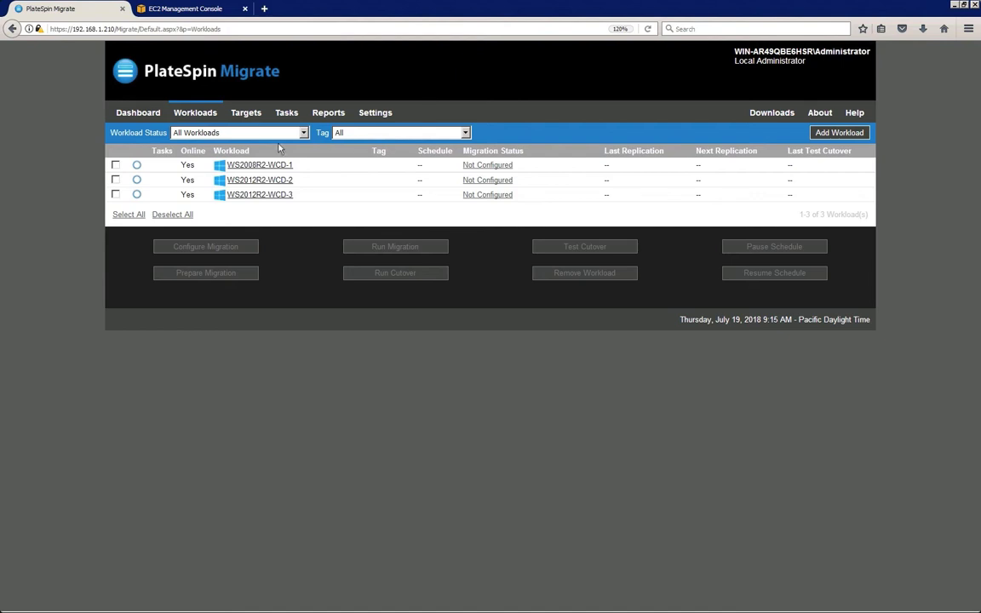
Step: Open the migration configuration of workload WS2008R2-WCD-1 with Full Replication to the US West (Oregon) target
click(115, 166)
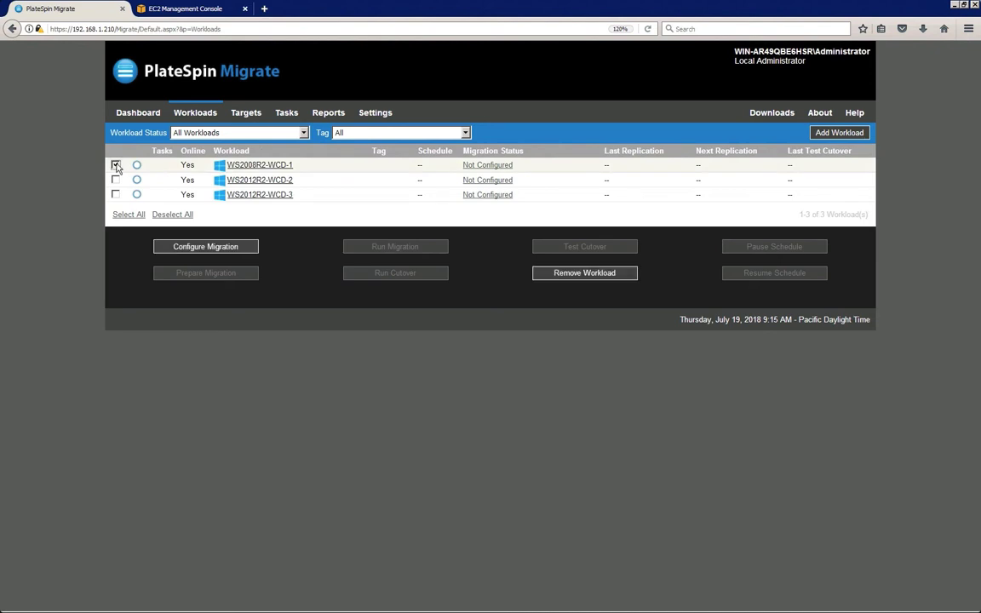
click(168, 247)
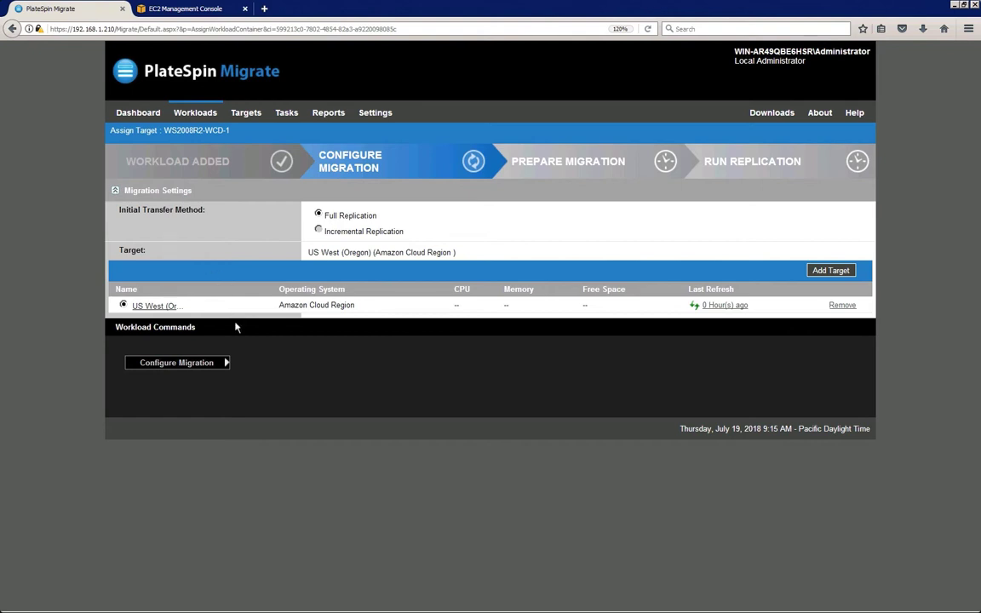
click(217, 363)
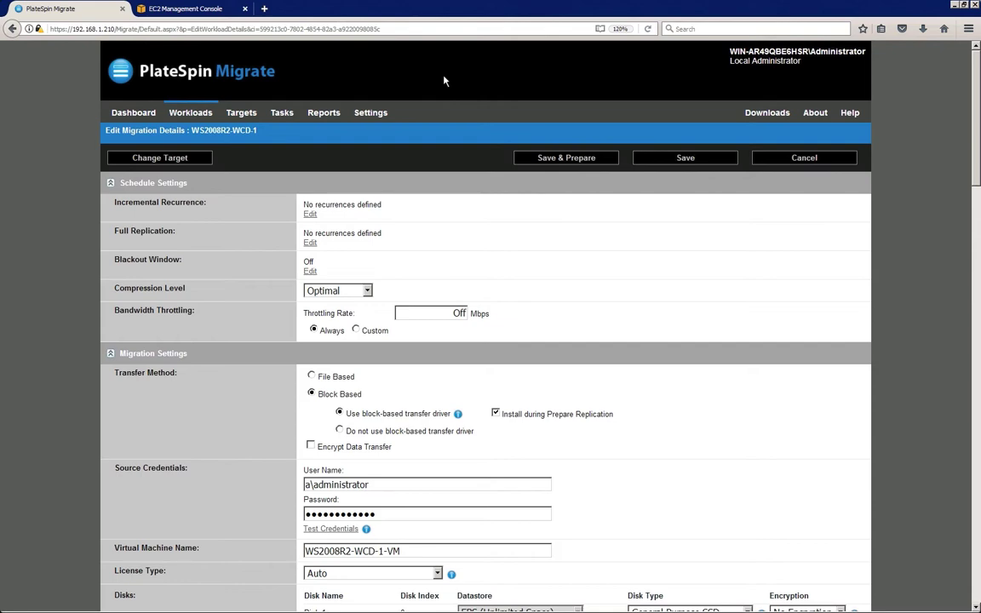
Step: Review the license type, disk type and encryption choices in the migration settings, keeping Auto, General Purpose SSD and No Encryption
scroll(976, 64, down, 3)
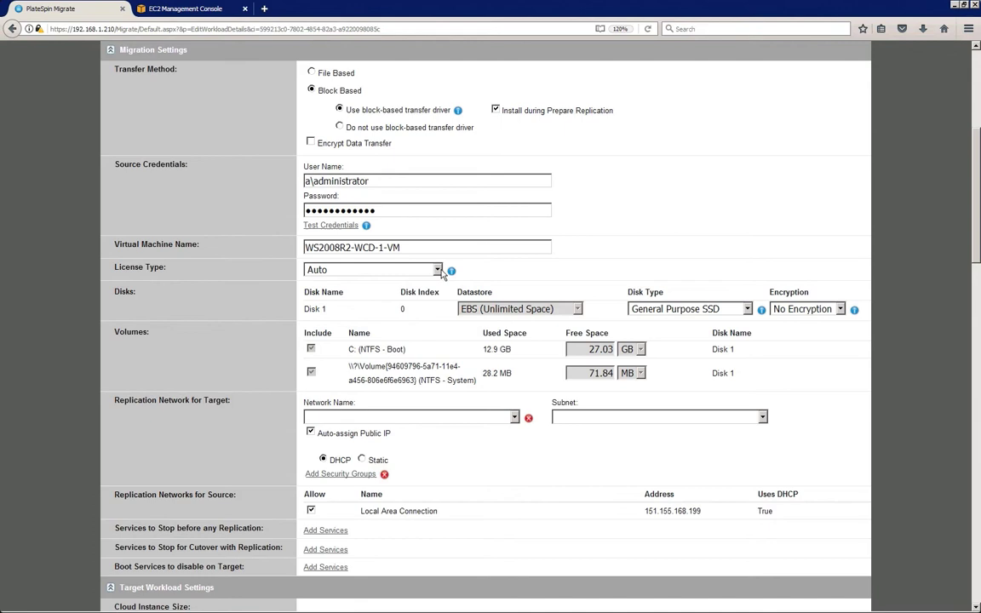
click(439, 270)
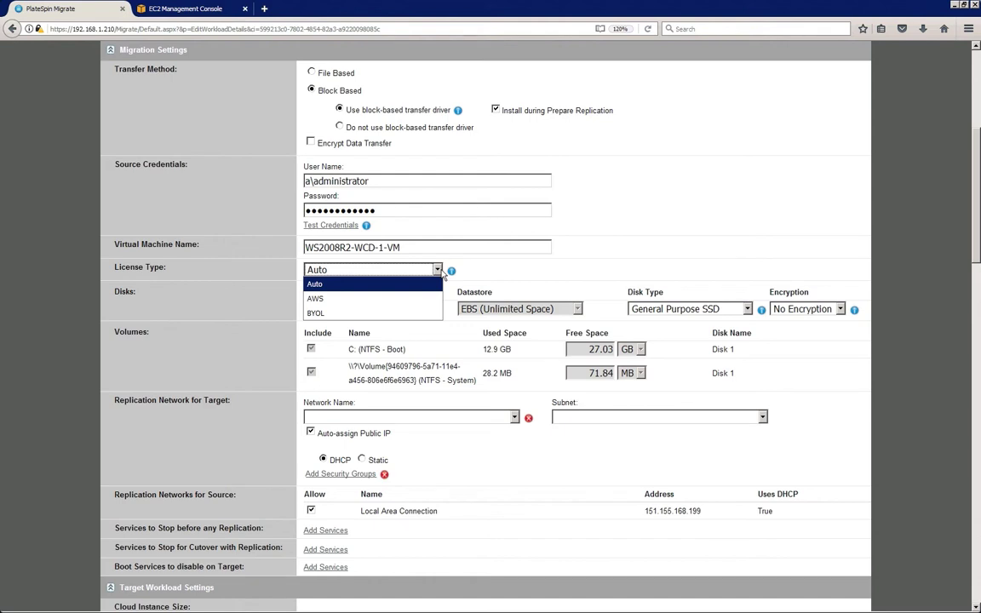
click(361, 283)
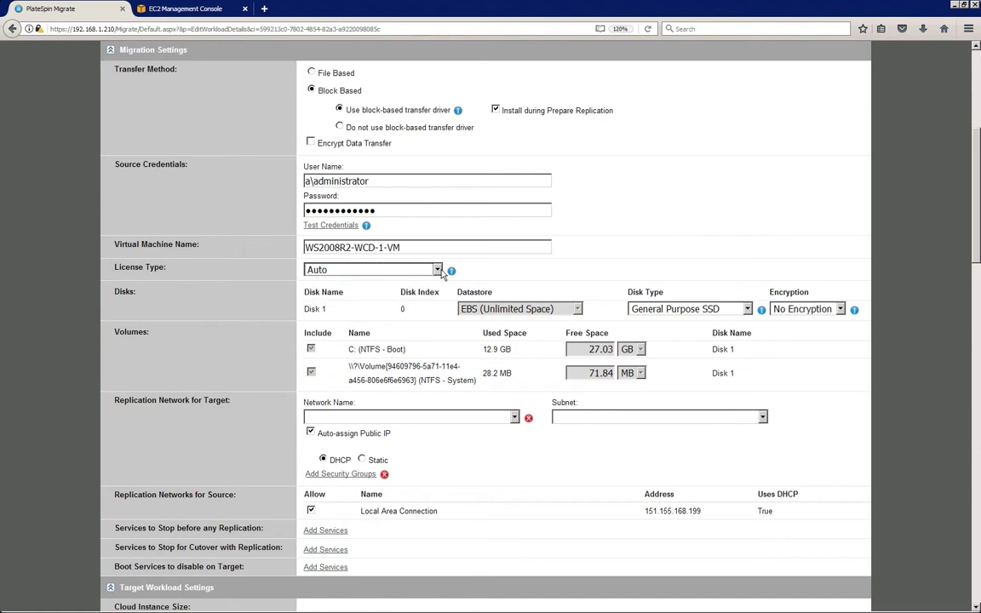
click(745, 310)
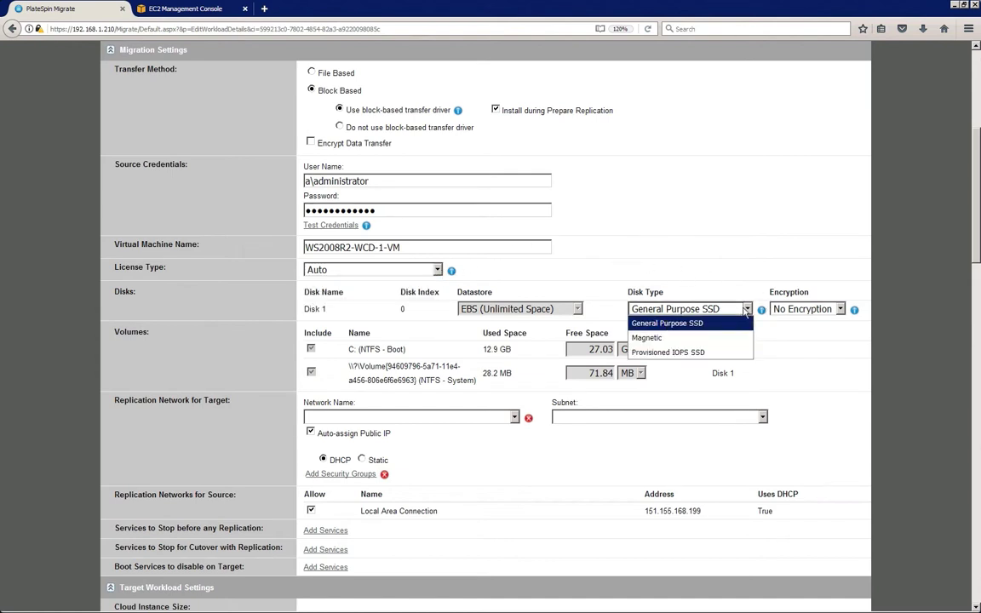
click(746, 310)
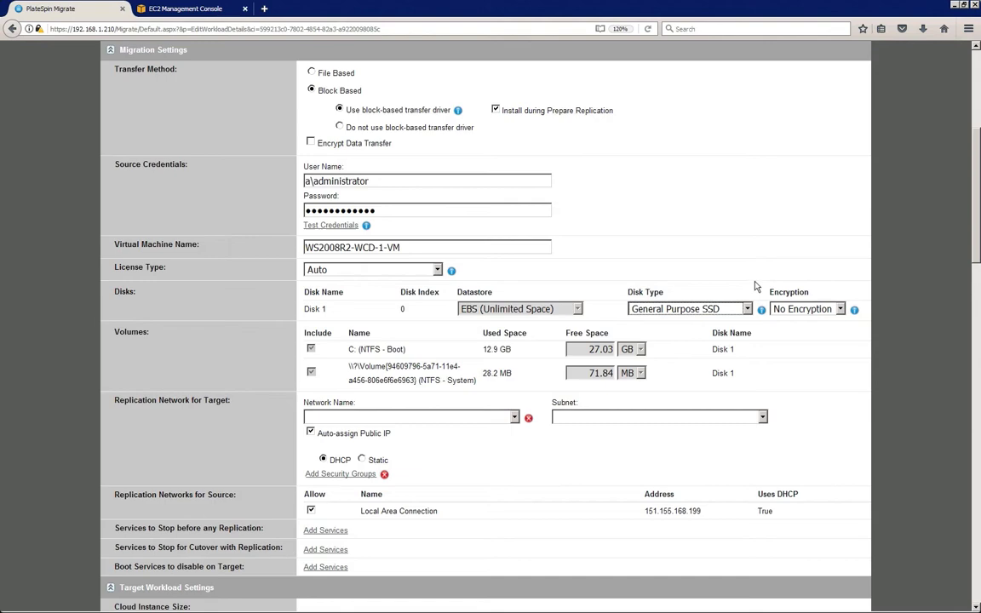
click(839, 309)
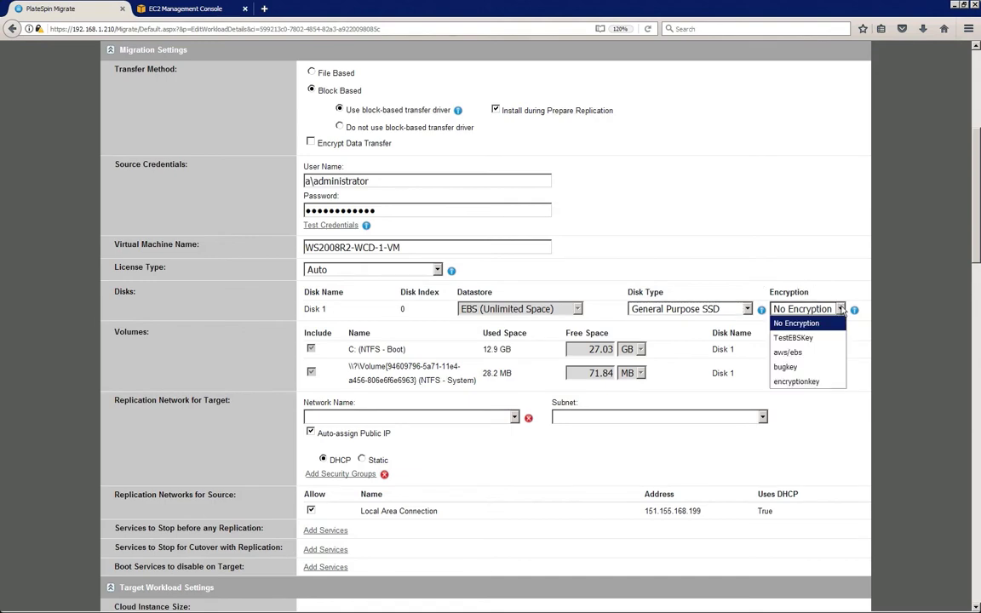
click(841, 312)
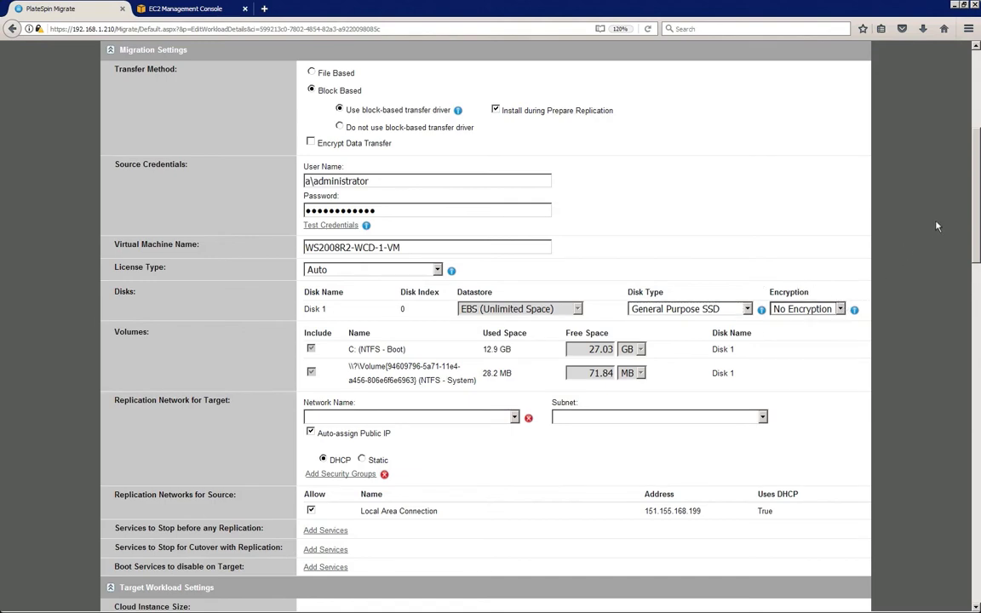
Step: Set the target's replication network to PlateSpin VPC (vpc-0374f466) and disable automatic public IP assignment
drag(977, 168, 977, 218)
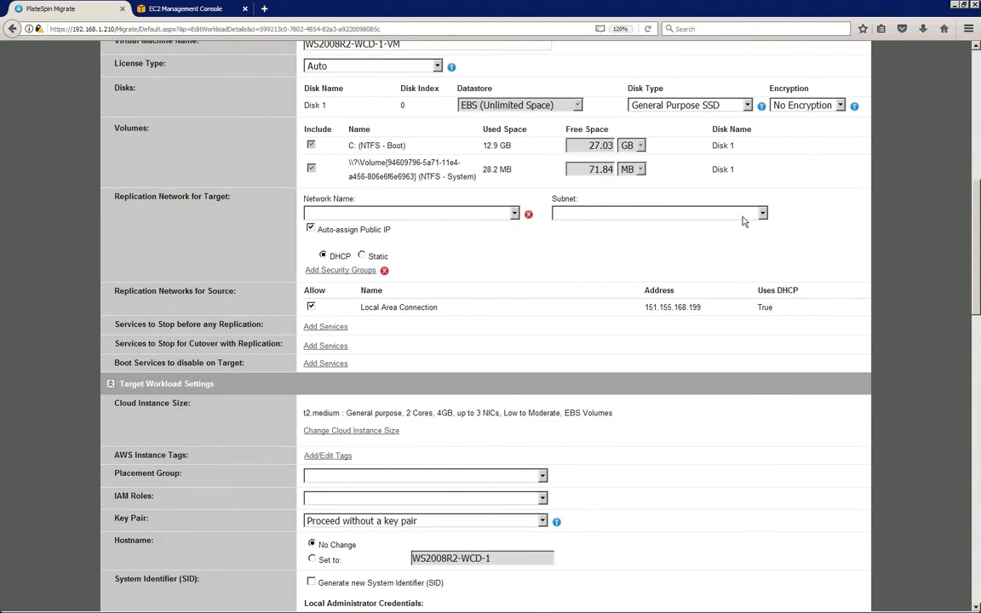
click(514, 213)
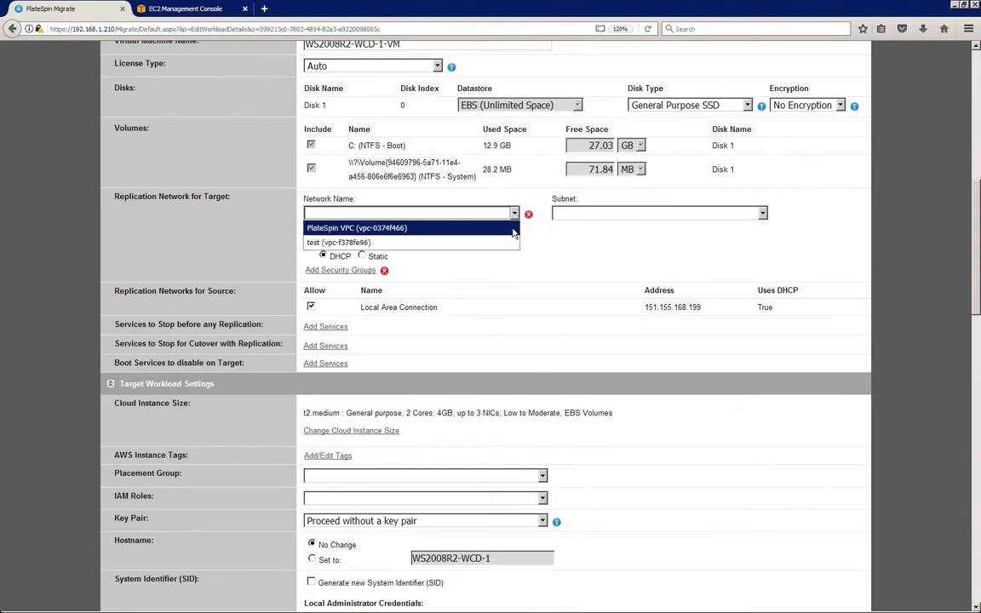
click(476, 226)
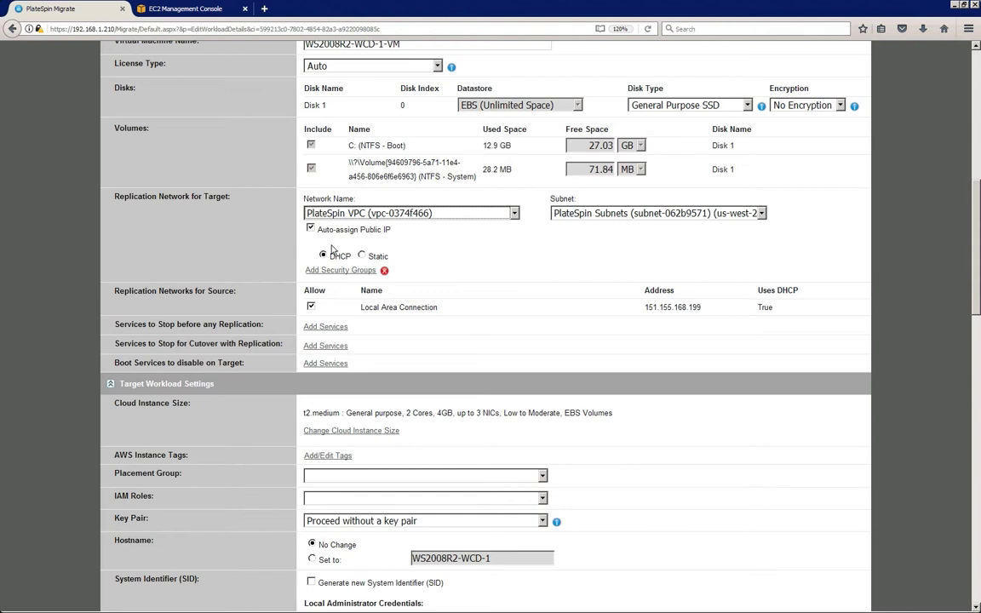
click(310, 230)
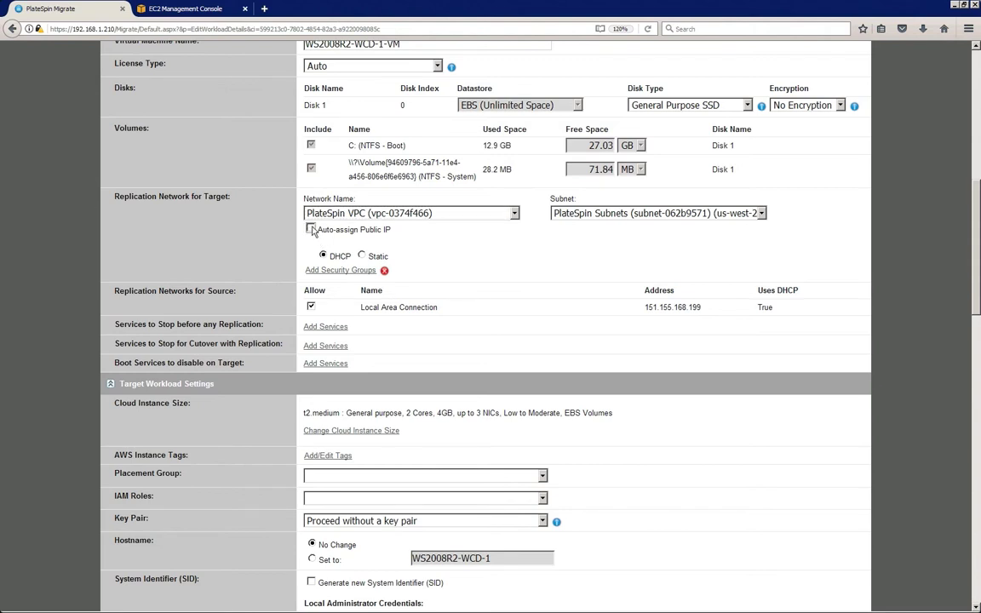
Step: Re-enable automatic public IP assignment for the target's replication network and add the default security group (sg-e43e2e81) to it
click(312, 230)
click(352, 271)
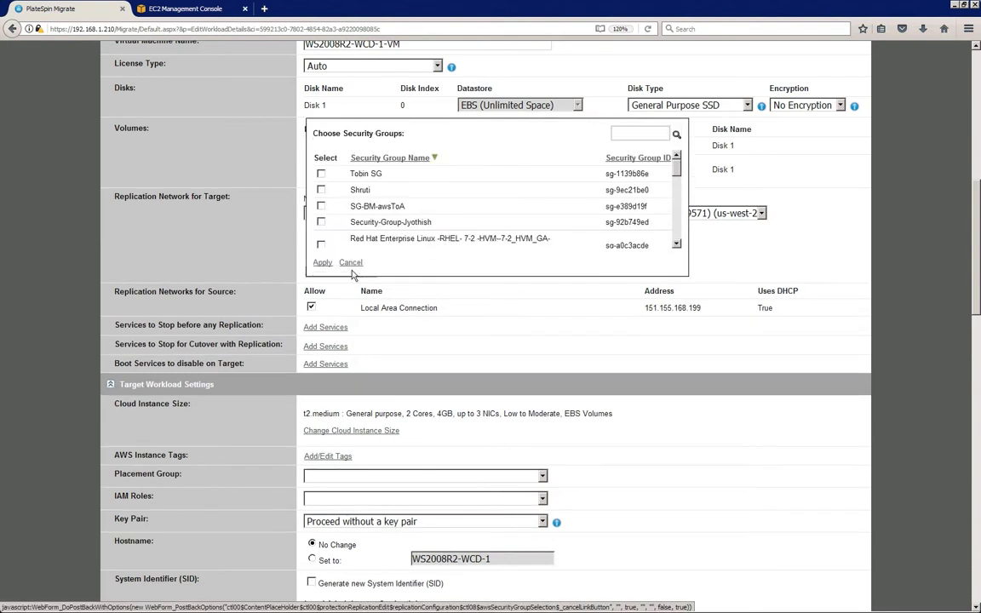
click(678, 213)
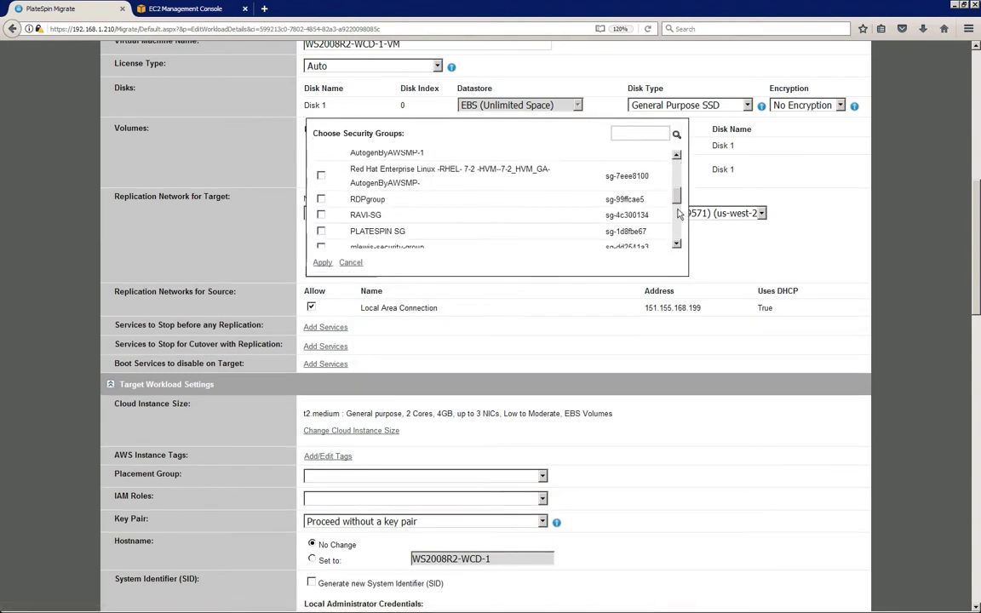
click(678, 212)
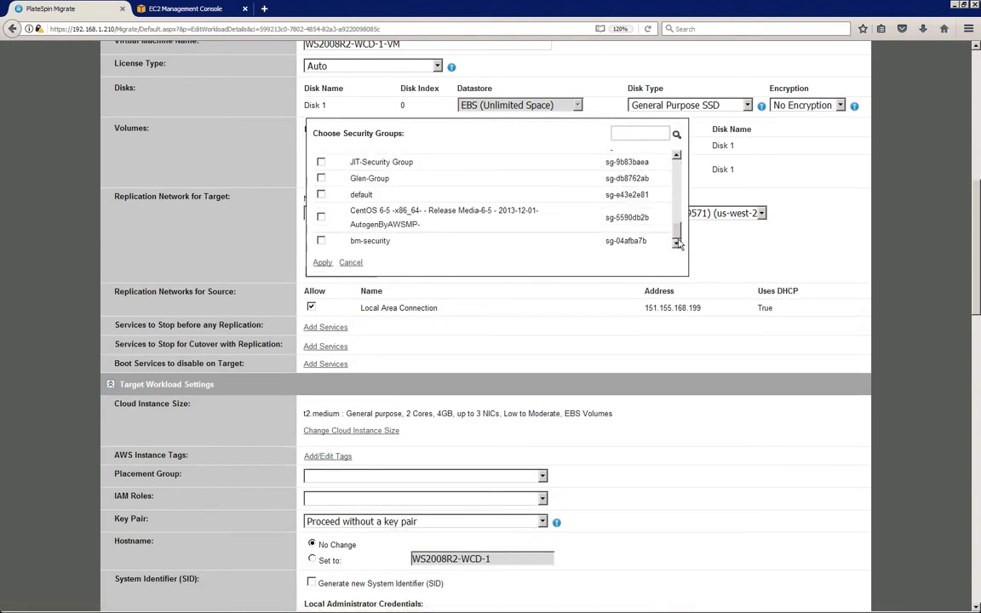
click(321, 195)
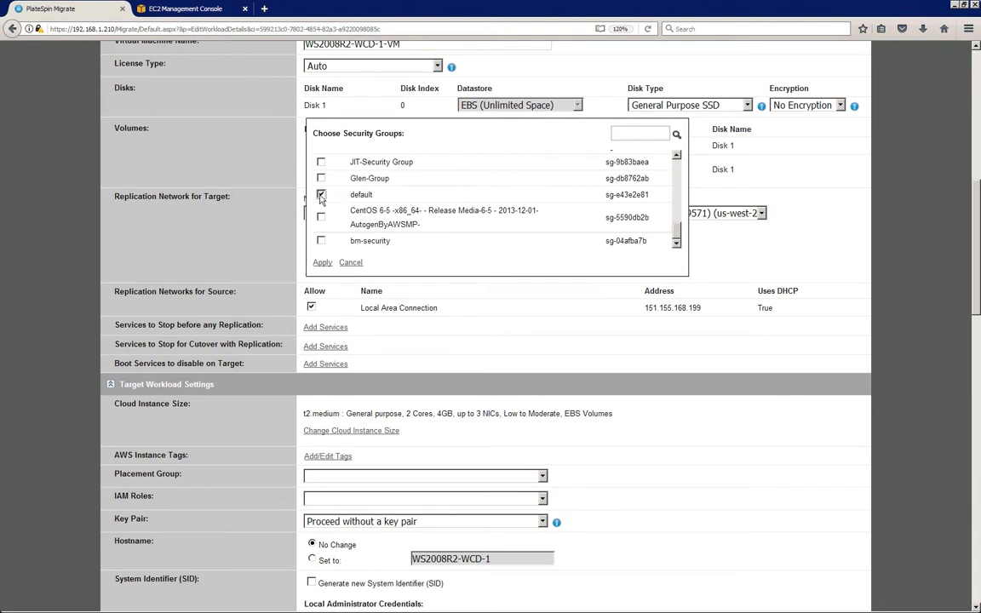
click(323, 263)
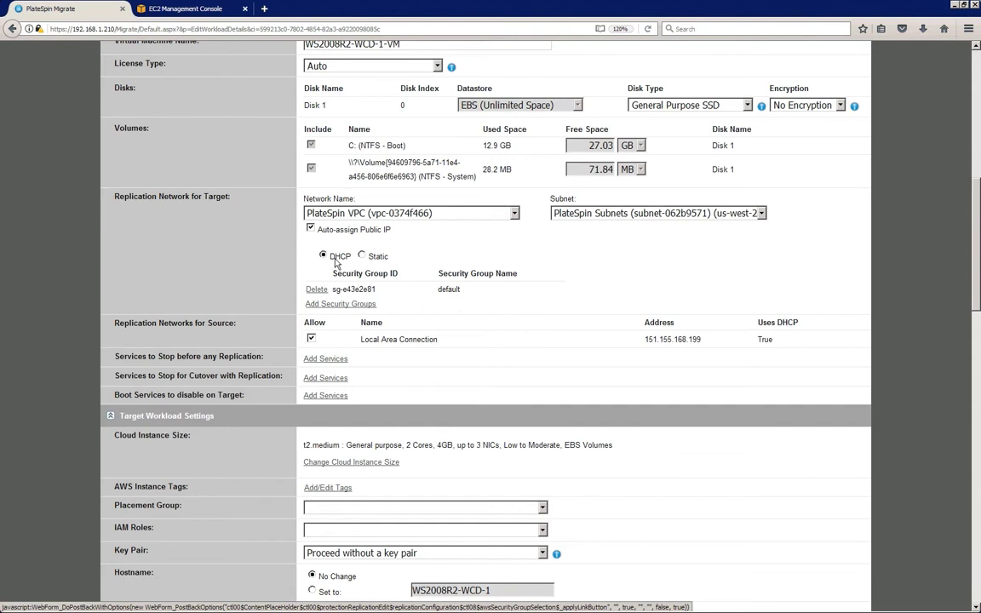
Step: Review the available cloud instance sizes in the target workload settings, keeping t2.medium
scroll(910, 204, down, 3)
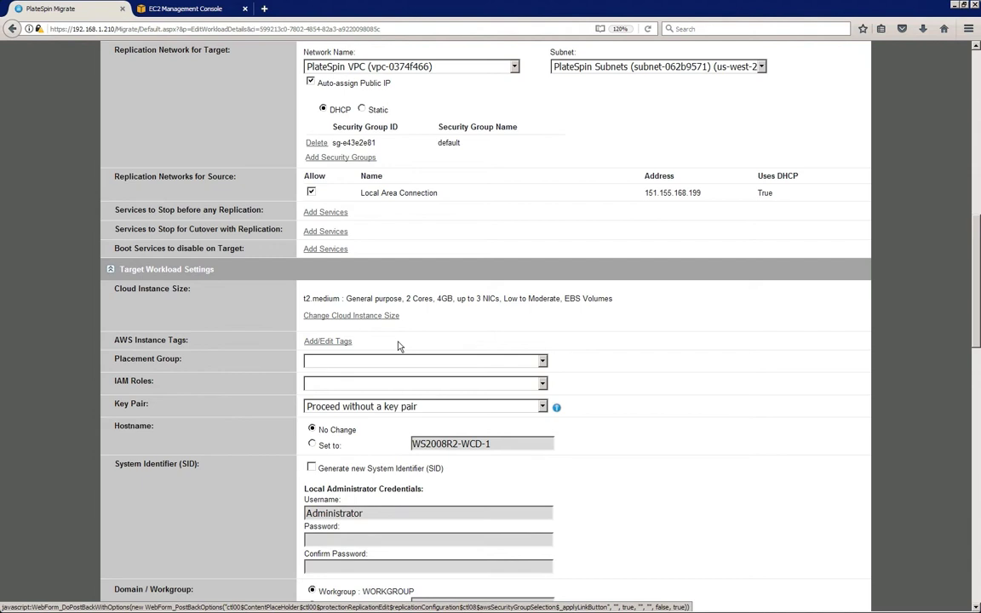
click(388, 317)
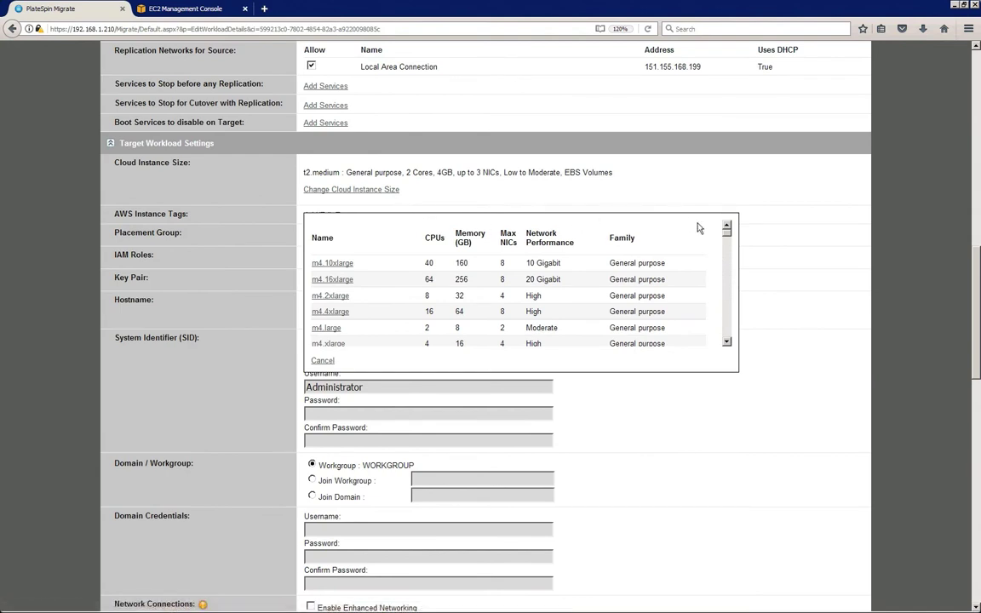
drag(726, 238, 727, 294)
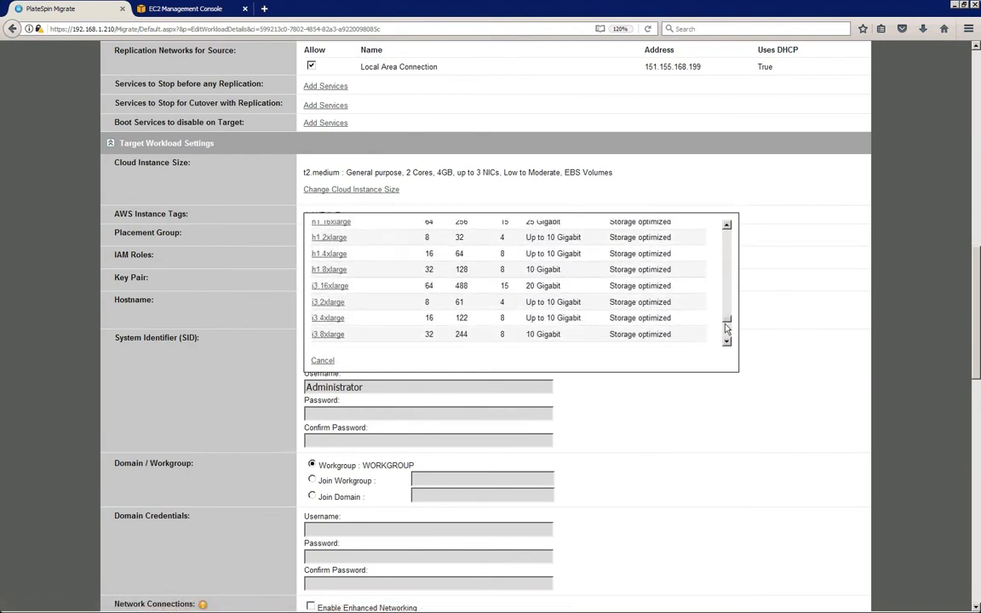
drag(726, 328, 726, 339)
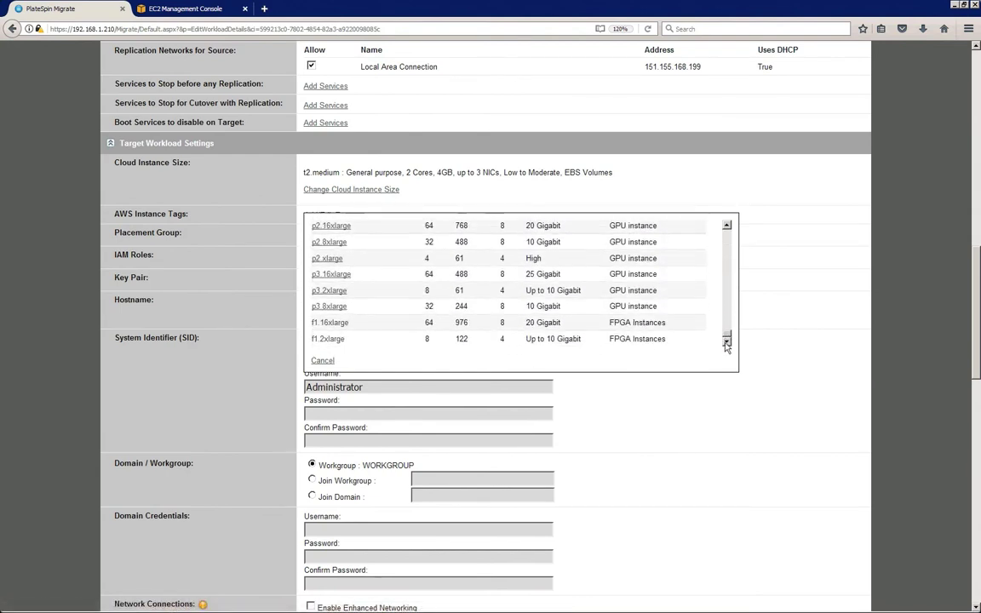
click(323, 361)
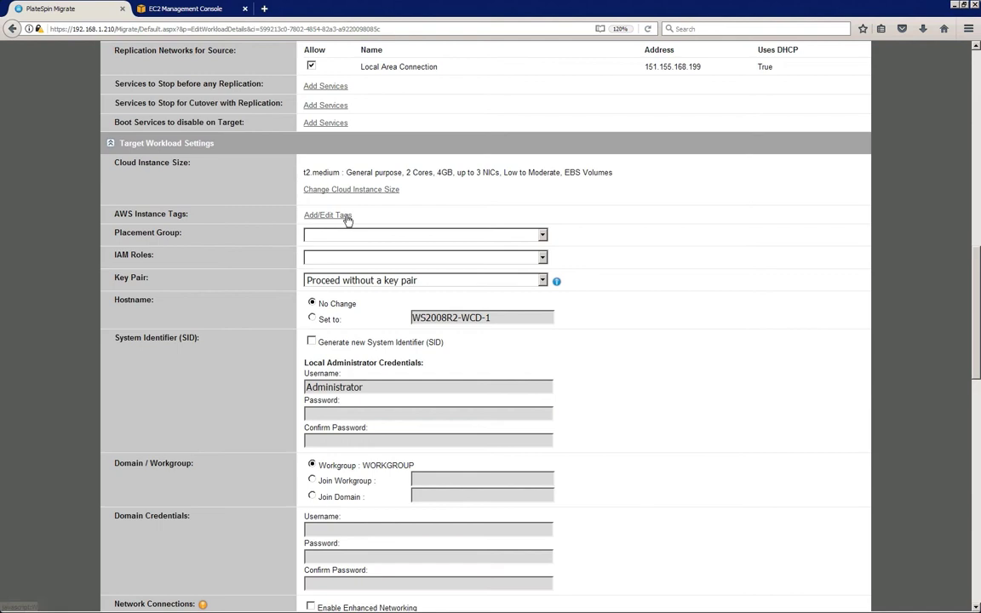
Step: Examine the instance tag, placement group, IAM role and key pair options of the target workload without changing them
click(347, 217)
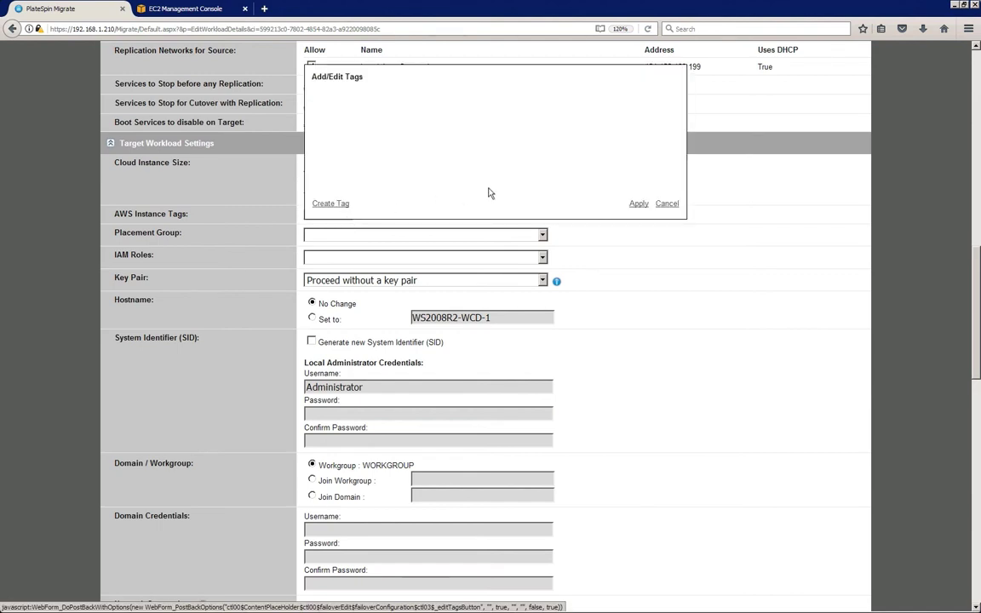
click(667, 205)
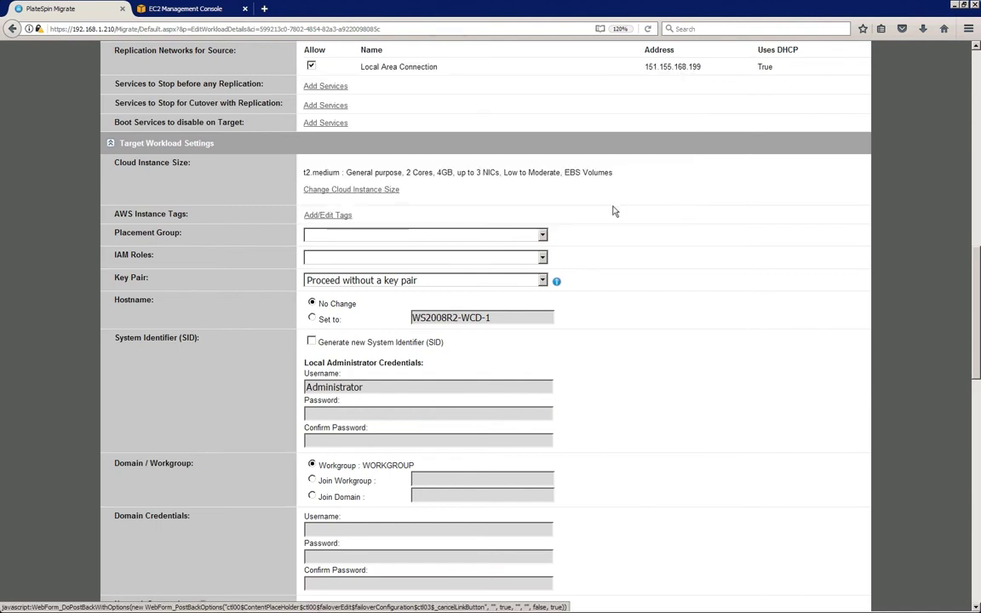
click(543, 236)
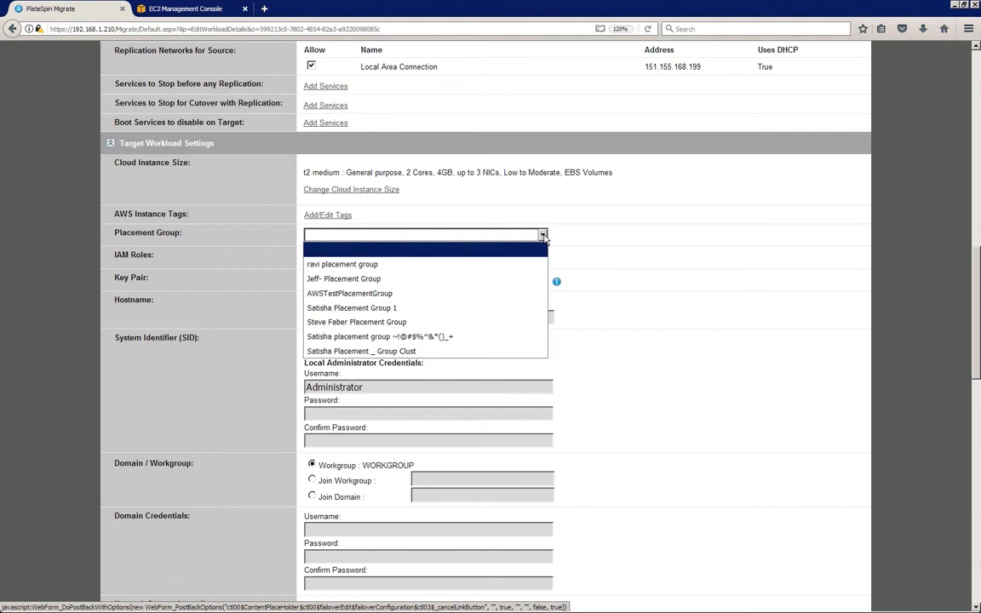
click(543, 236)
click(543, 258)
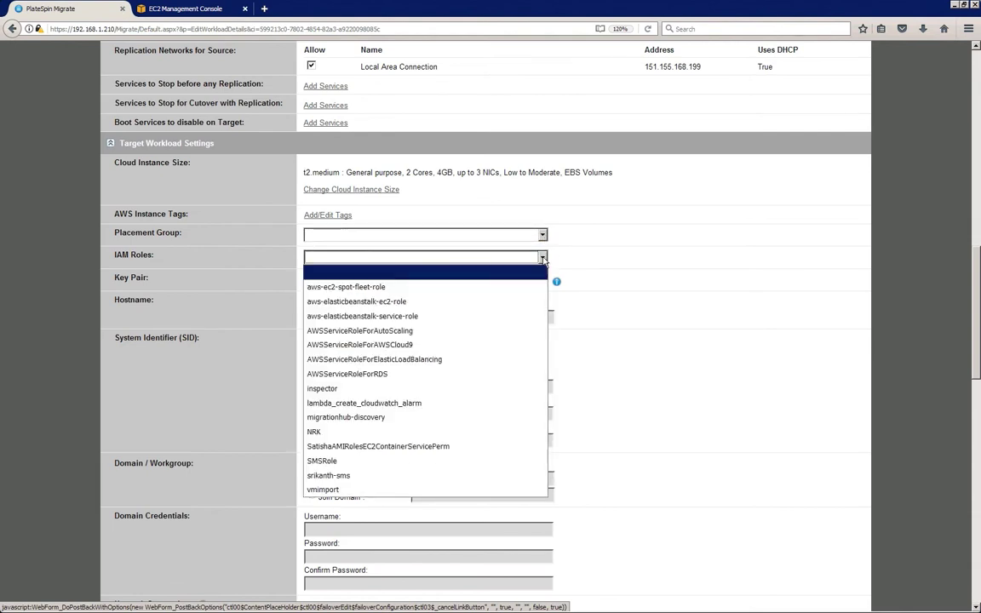
click(542, 258)
click(542, 281)
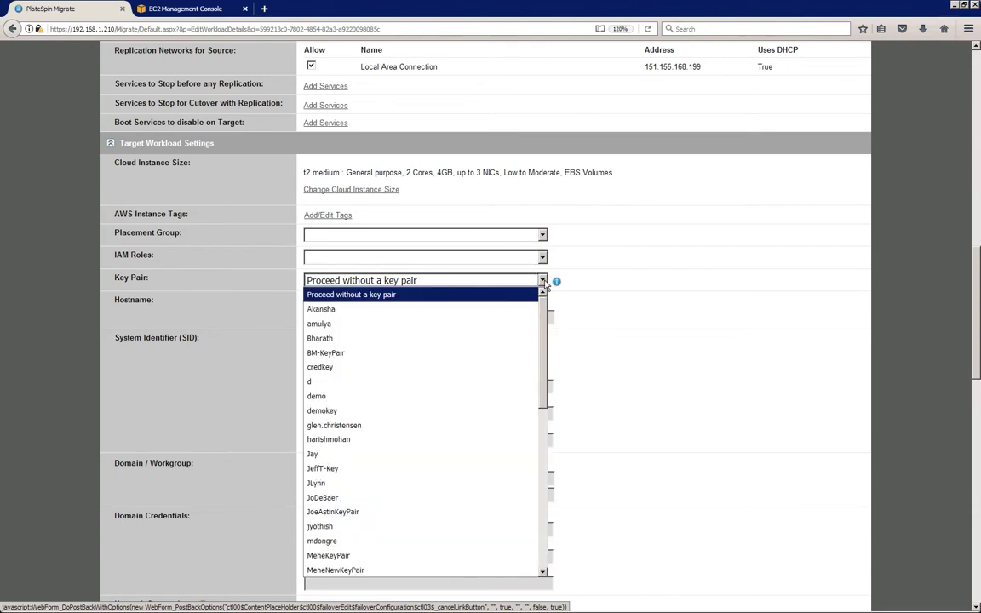
click(543, 282)
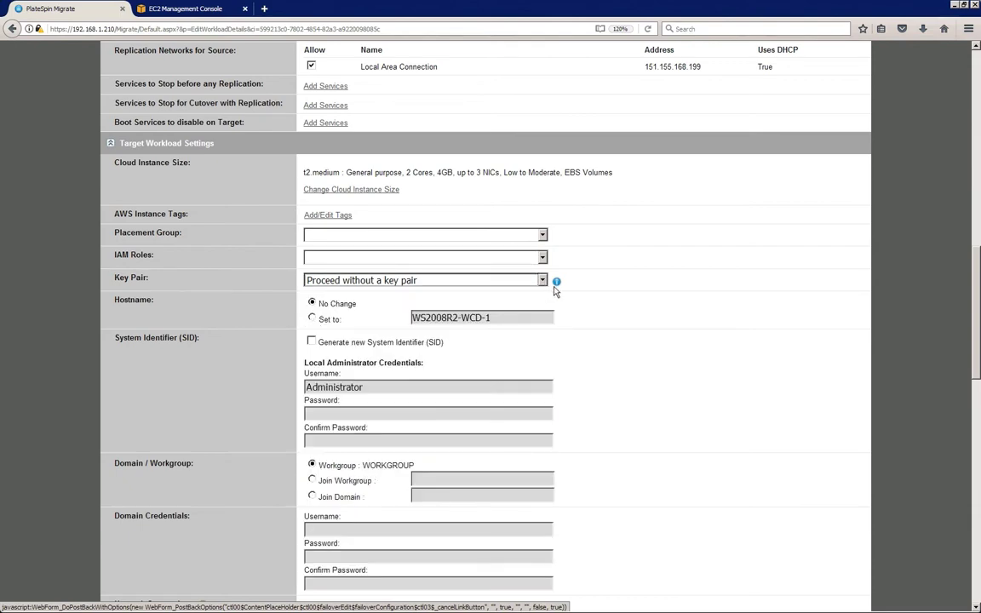
Step: Set the target workload's network connection to PlateSpin VPC (vpc-0374f466) and add the default security group (sg-e43e2e81)
scroll(978, 281, down, 2)
scroll(977, 281, down, 8)
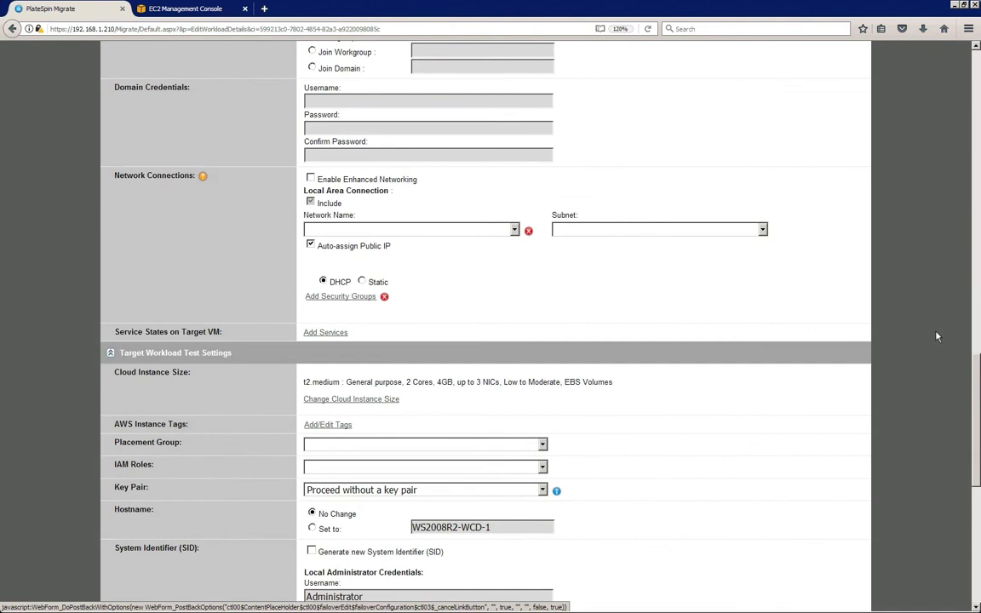
click(514, 231)
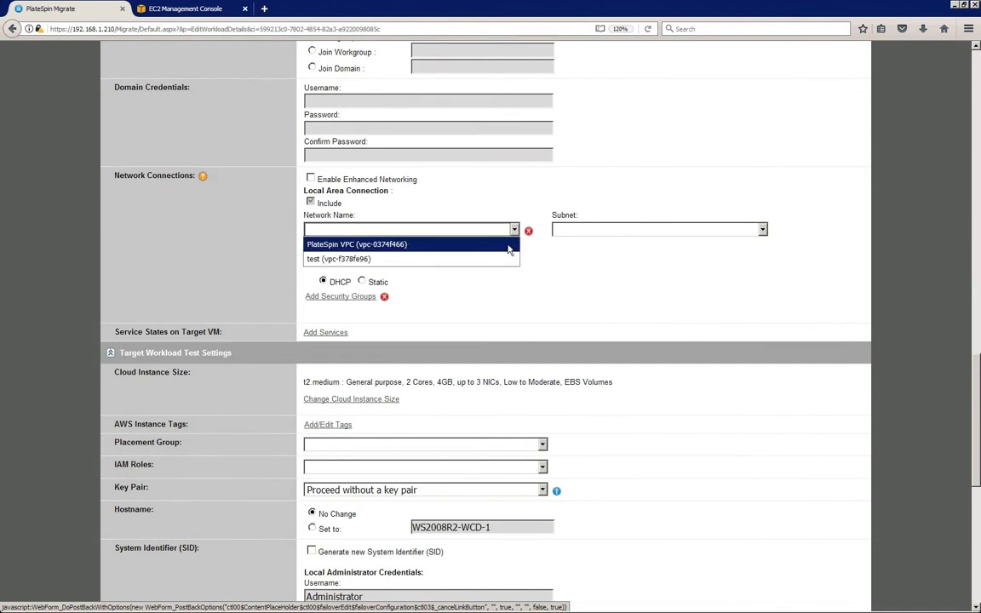
click(509, 242)
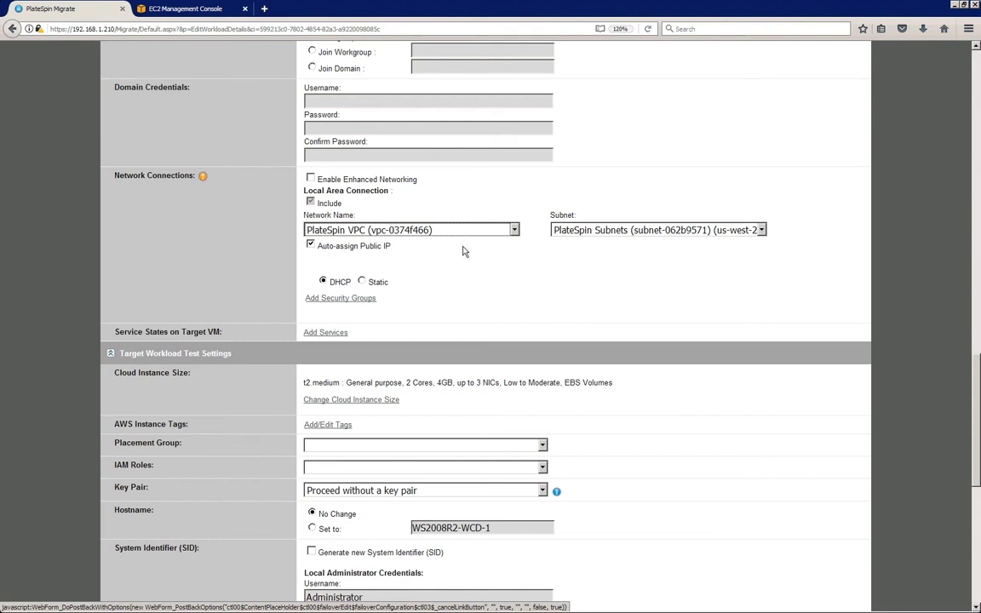
click(364, 300)
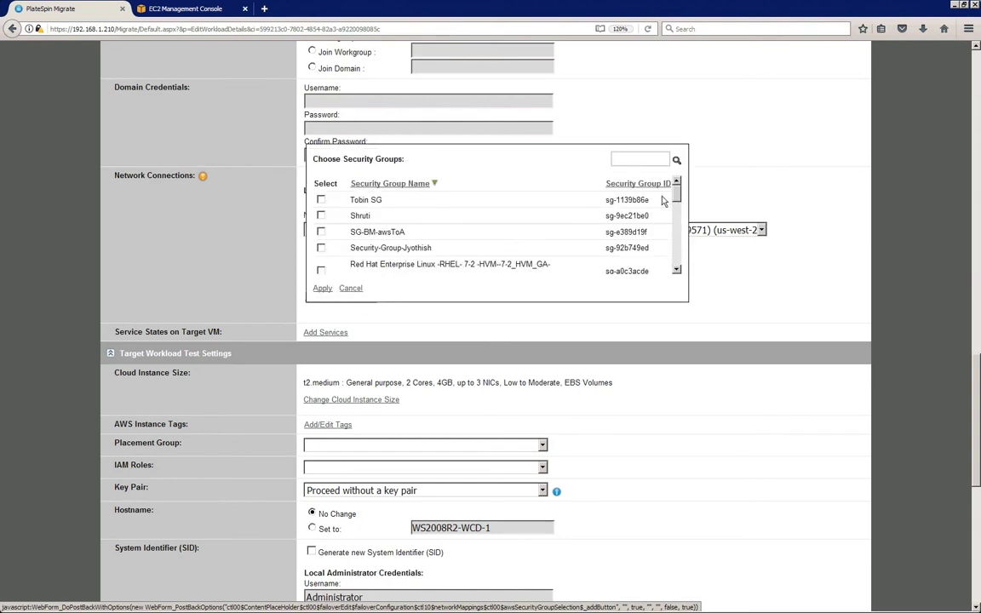
scroll(545, 231, down, 10)
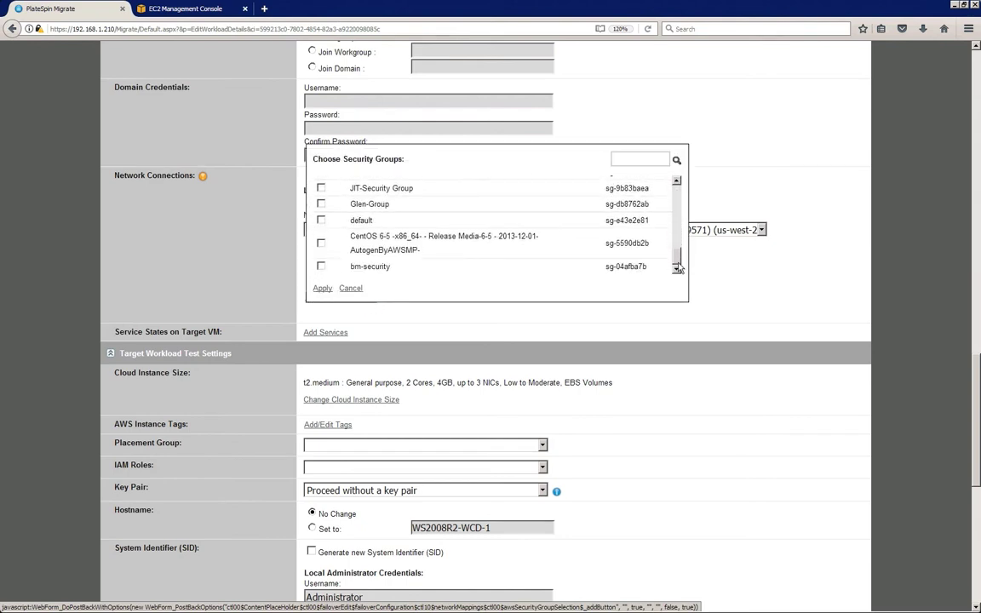
click(321, 220)
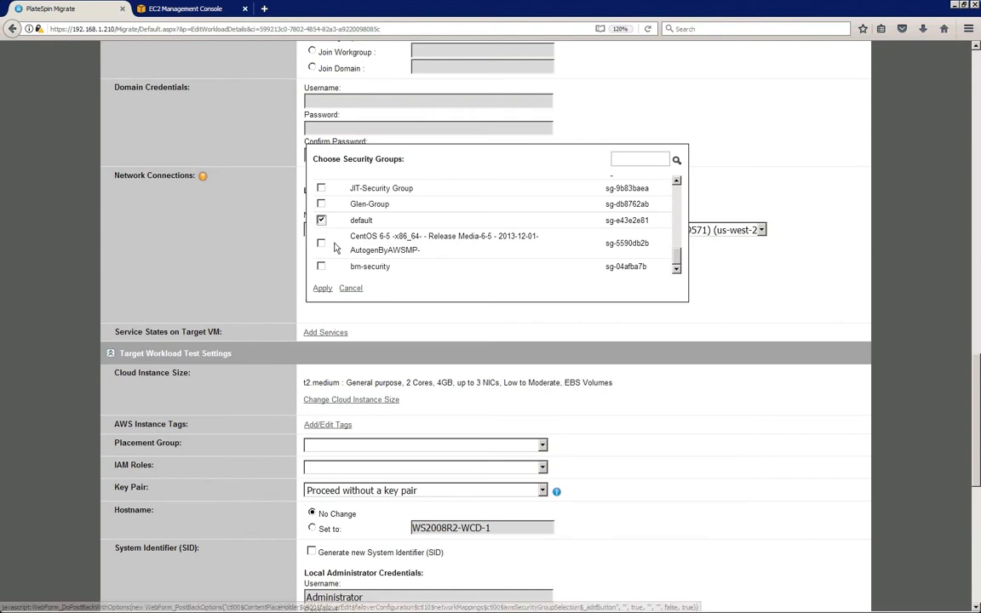
click(329, 290)
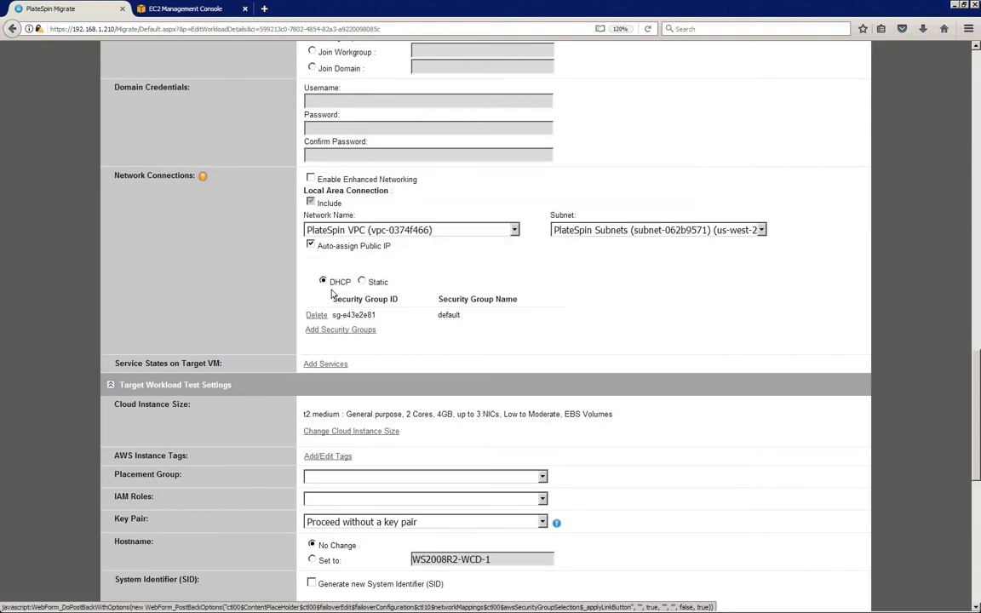
Step: Set the network connection in the target workload test settings to PlateSpin VPC (vpc-0374f466) with the default security group (sg-e43e2e81)
scroll(606, 390, down, 6)
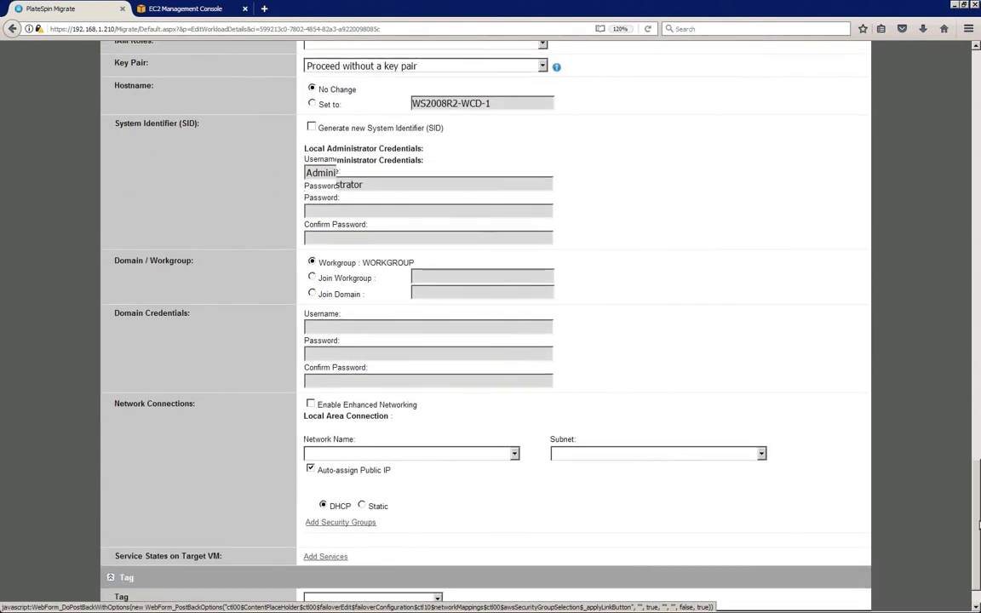
click(514, 405)
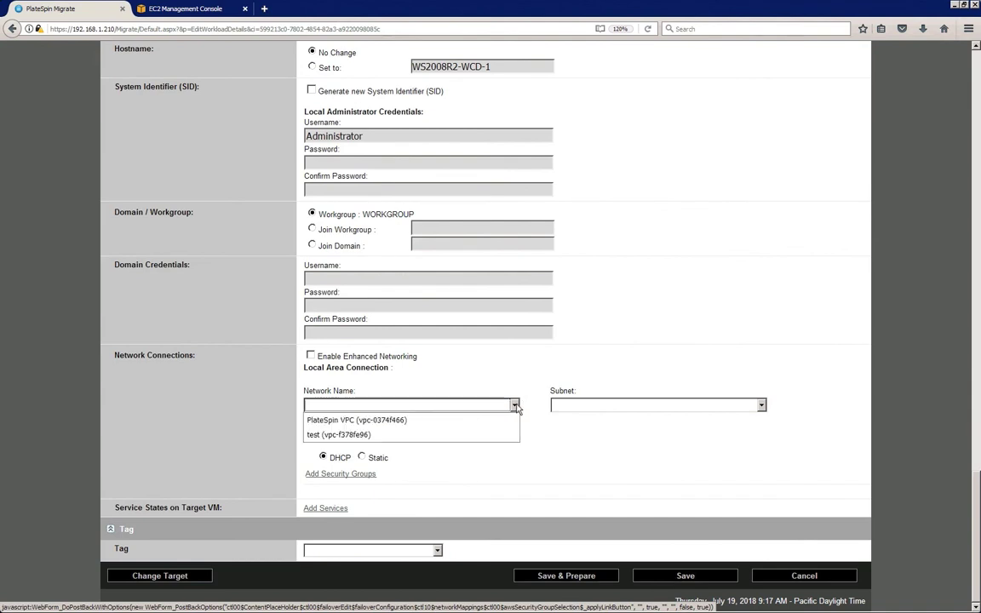
click(514, 420)
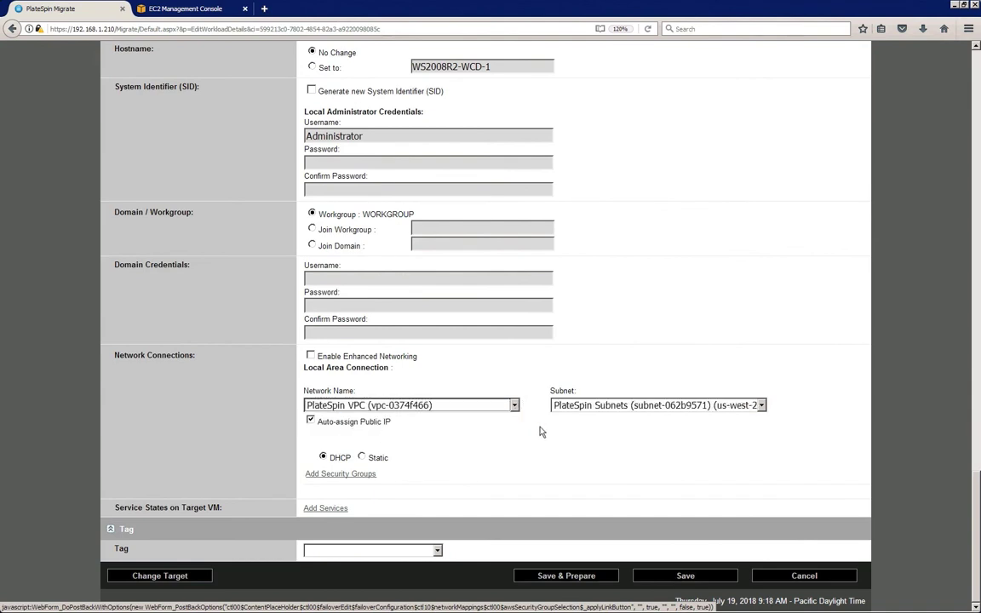
click(354, 475)
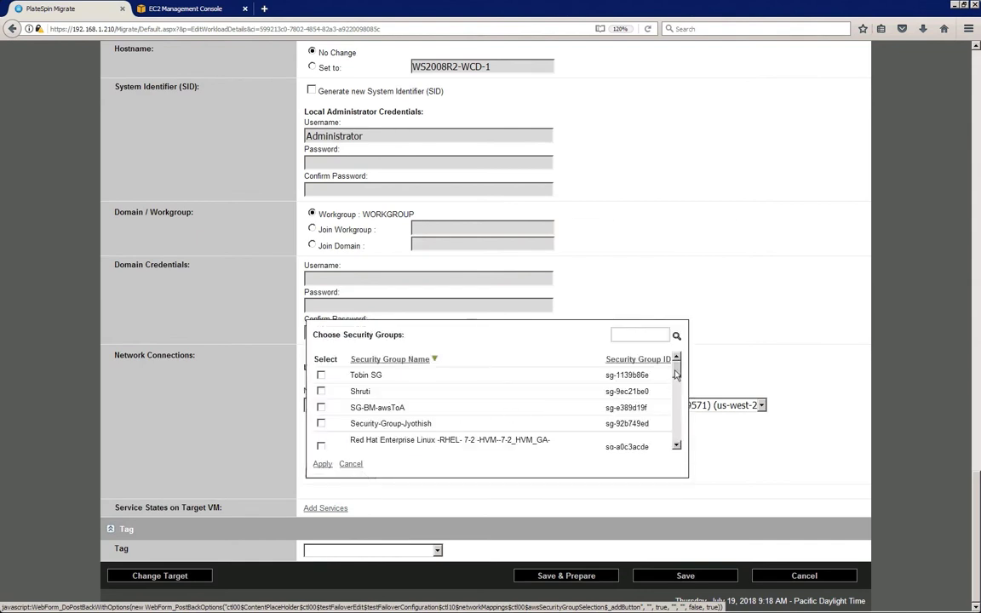
scroll(675, 430, down, 10)
scroll(675, 434, down, 2)
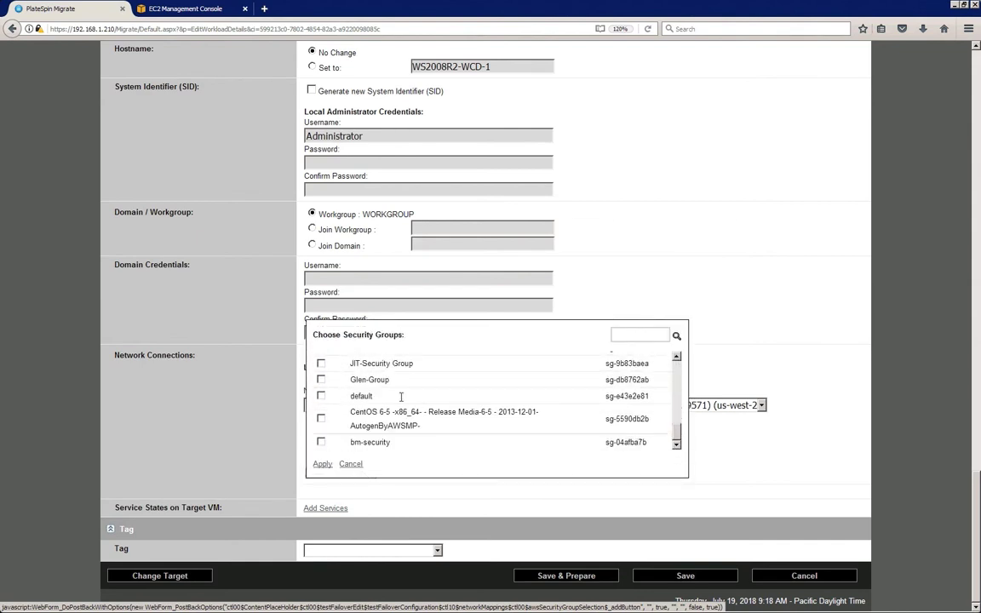
click(322, 397)
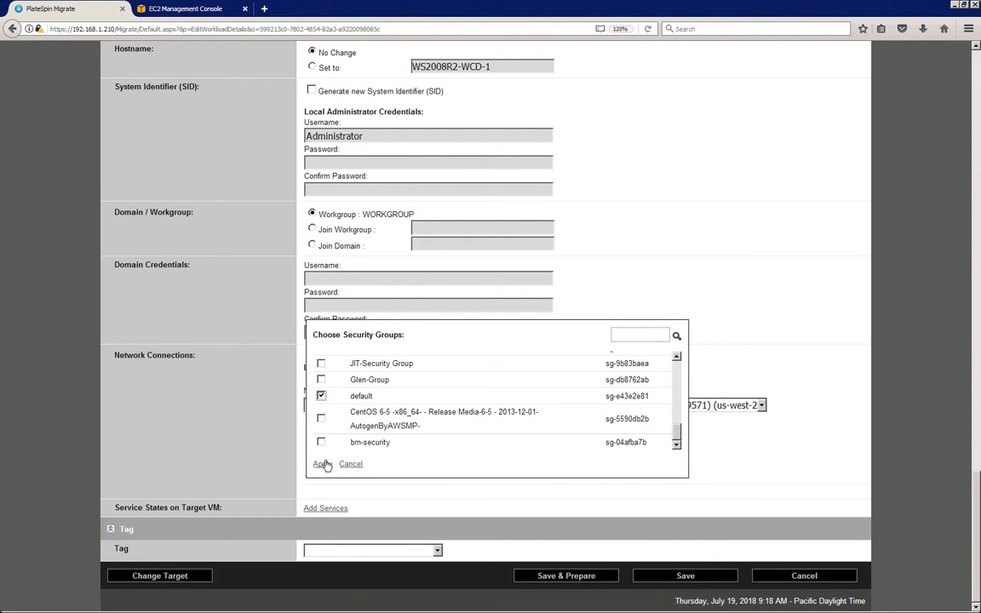
click(322, 464)
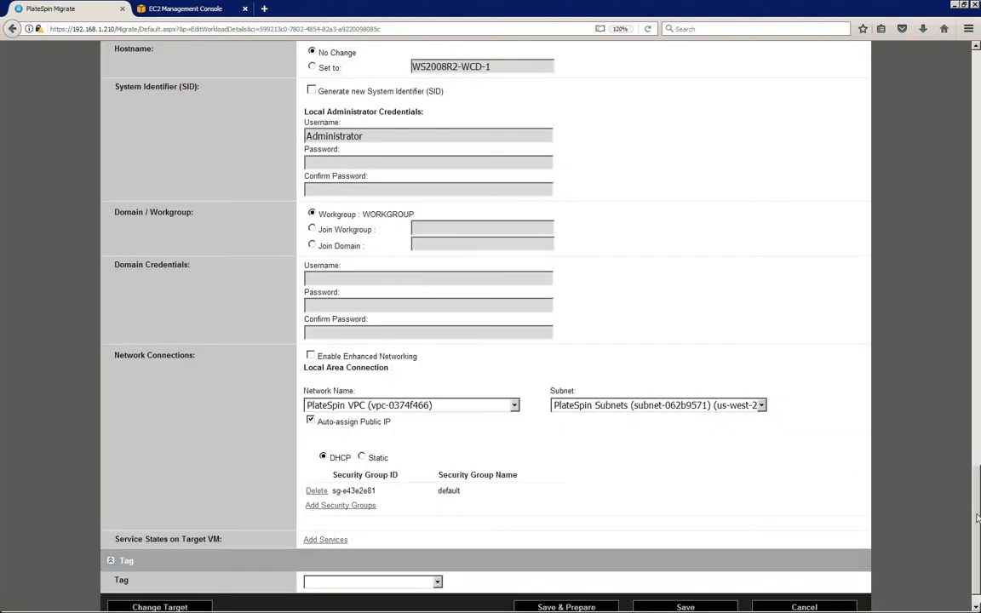
Step: Save the migration configuration of WS2008R2-WCD-1 and execute the migration preparation
scroll(976, 517, down, 1)
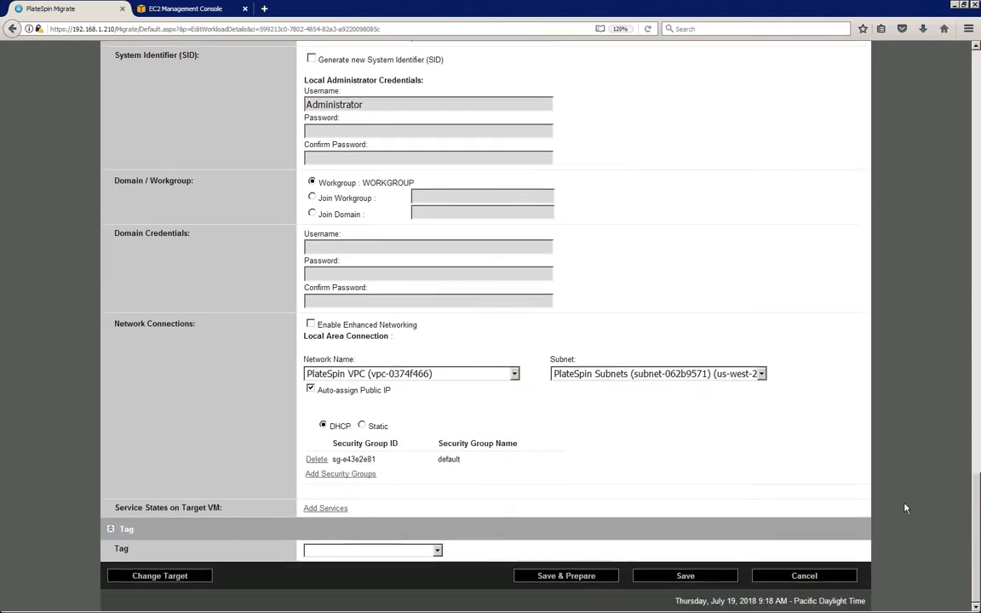
click(606, 579)
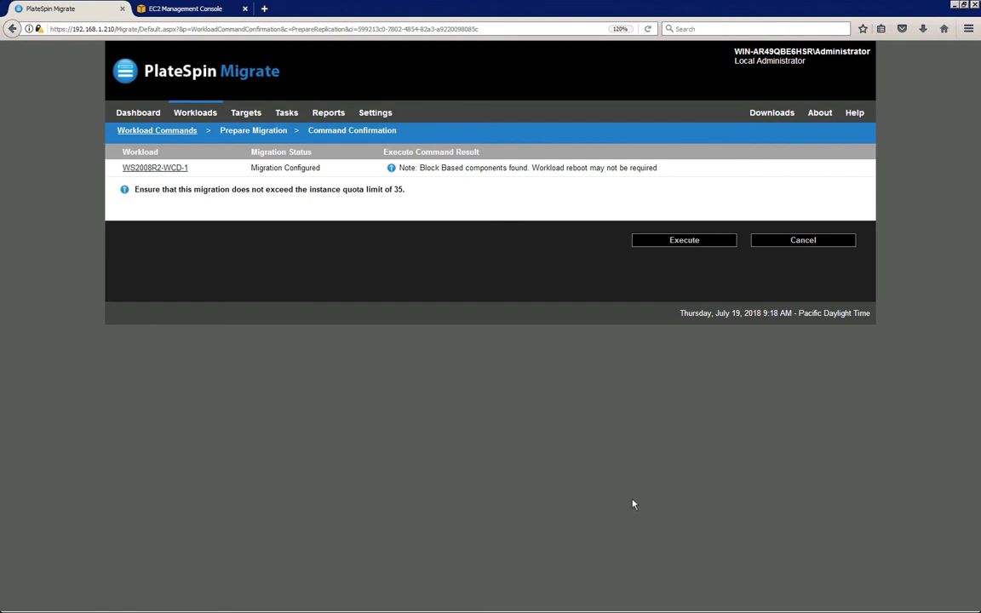
click(642, 242)
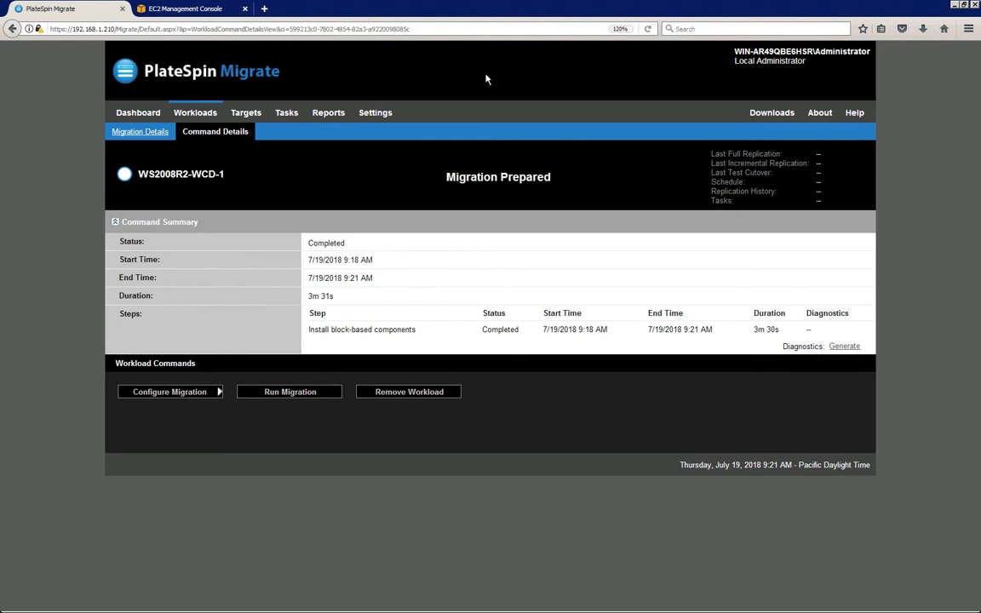
Step: Run the migration of WS2008R2-WCD-1 without cutover after replication
click(329, 395)
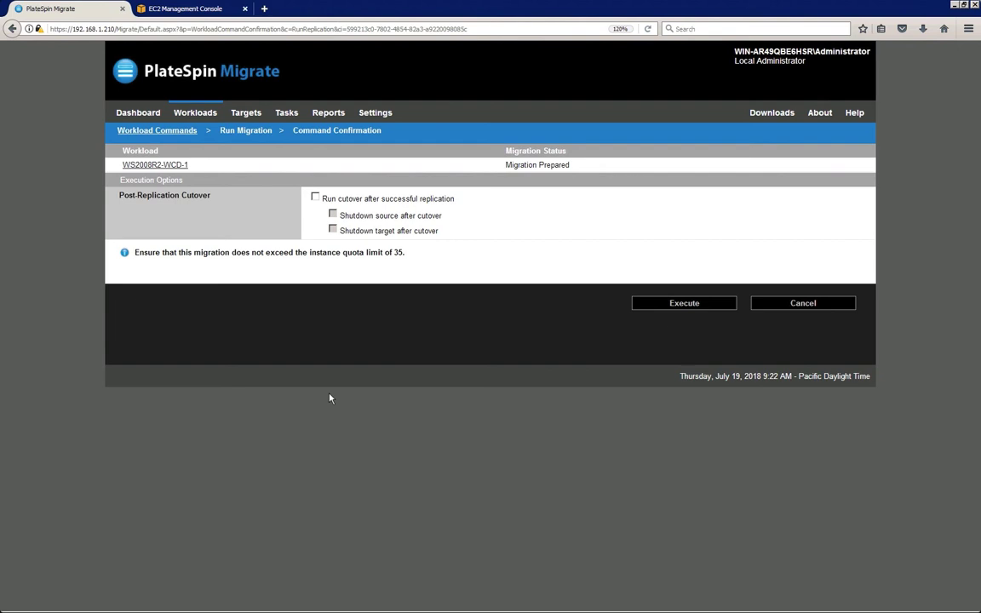
click(643, 304)
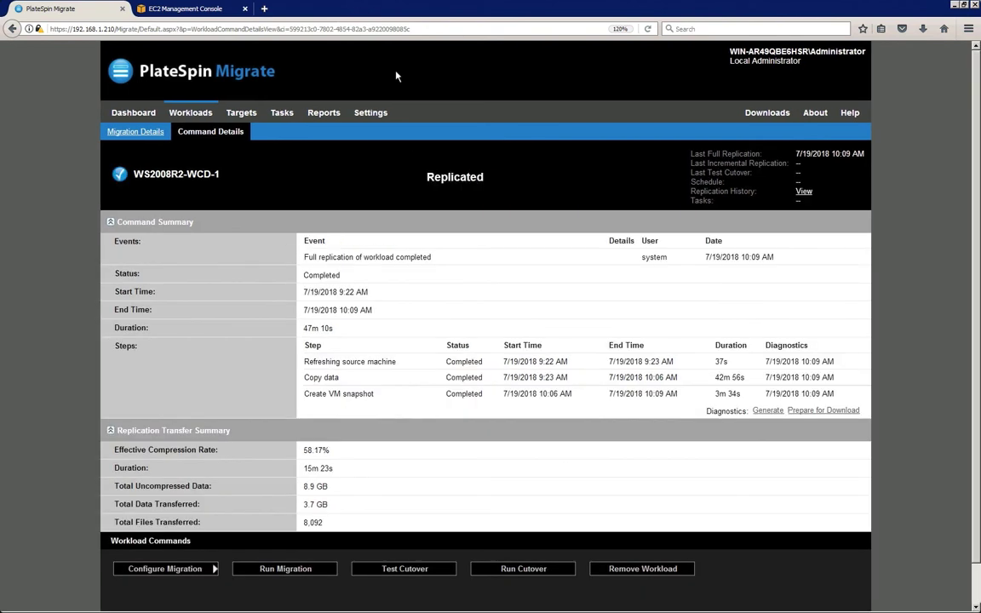
Step: Execute a test cutover of WS2008R2-WCD-1 without performing an incremental replication
click(441, 569)
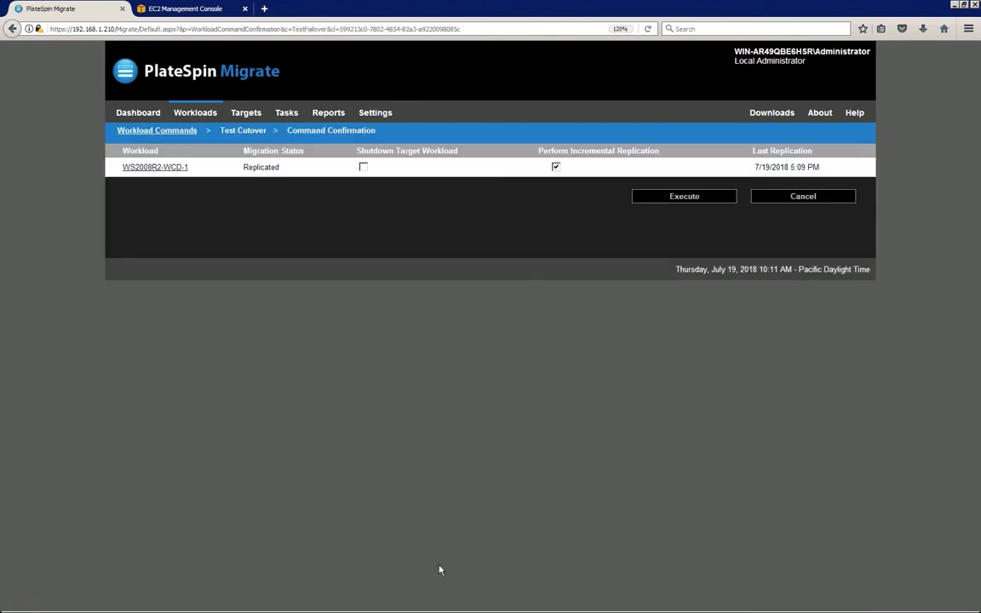
click(555, 168)
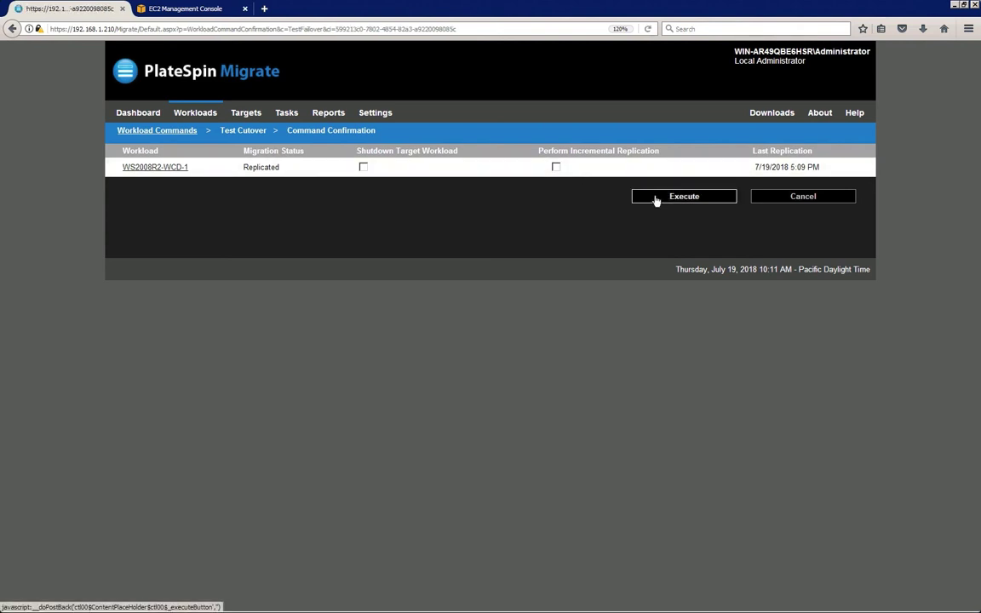
click(656, 197)
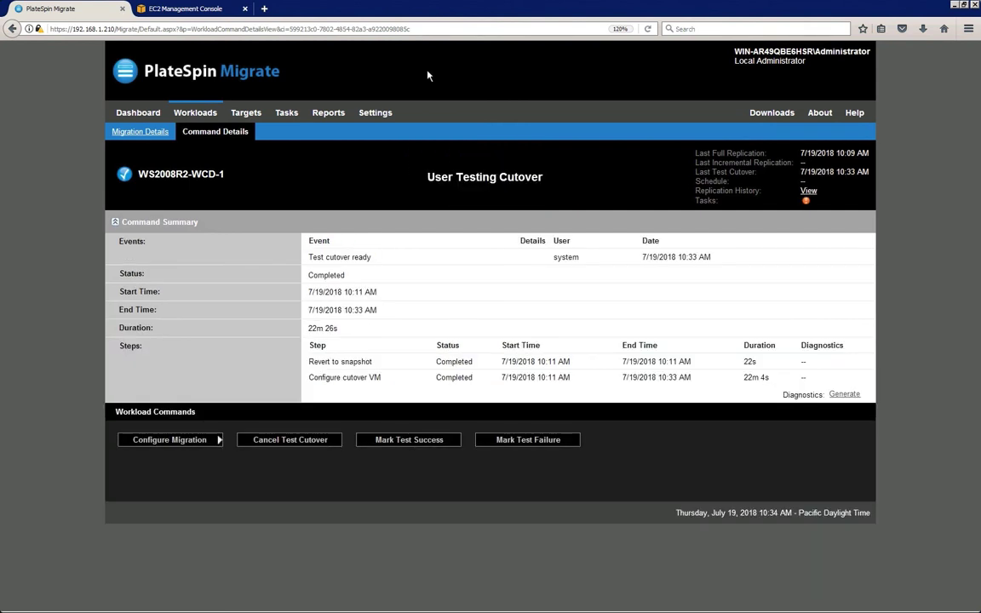
Step: Switch to the EC2 Management Console, filter the instances by "wcd" and widen the Name column to show full names
click(226, 10)
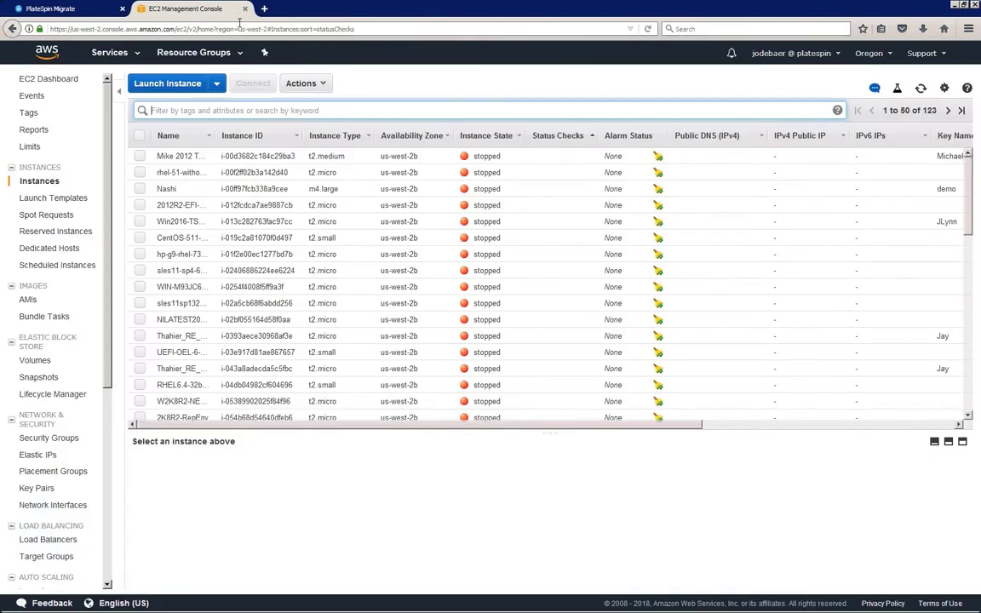
click(179, 111)
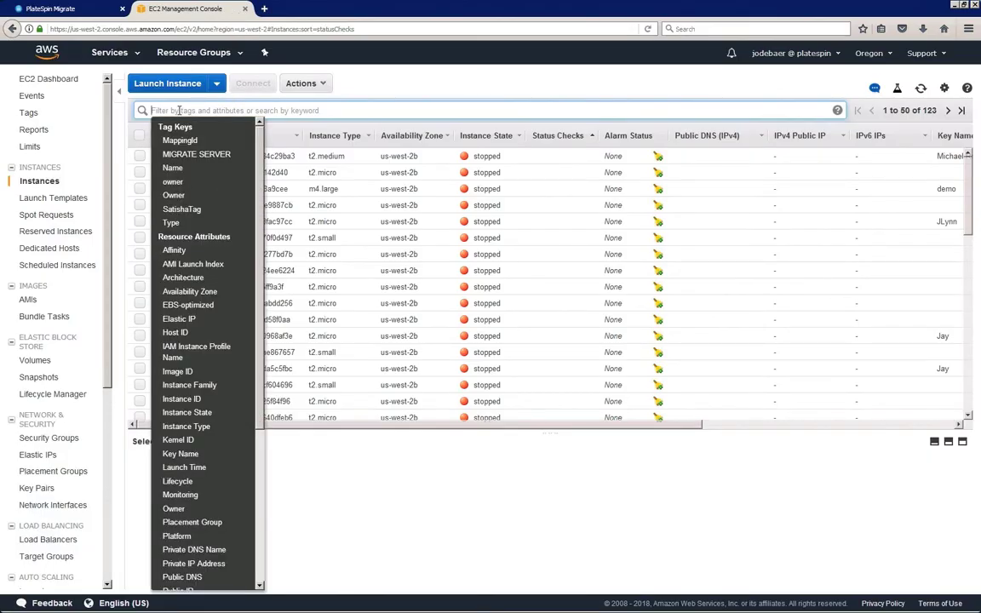
text(wcd)
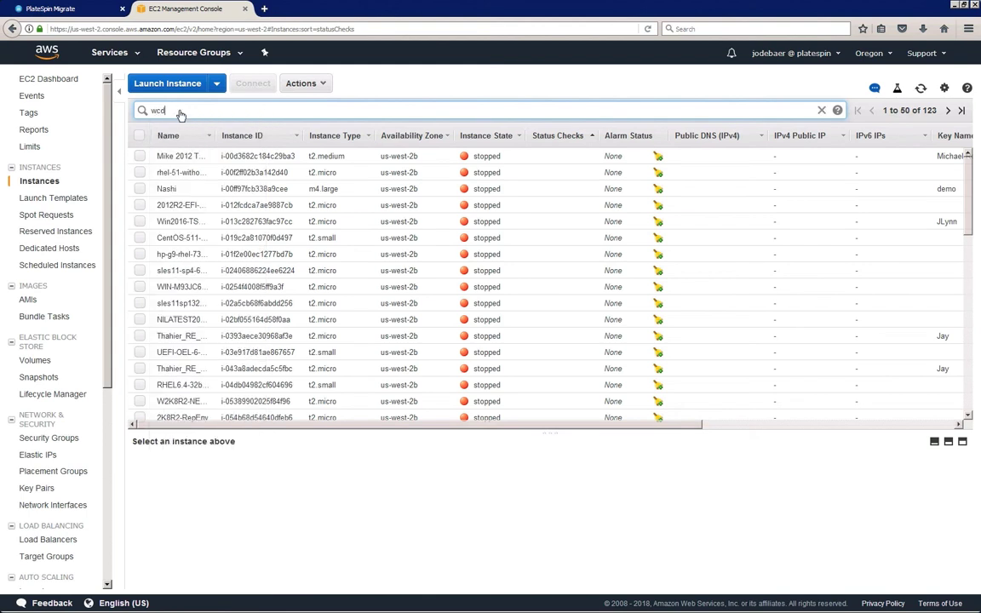
key(Return)
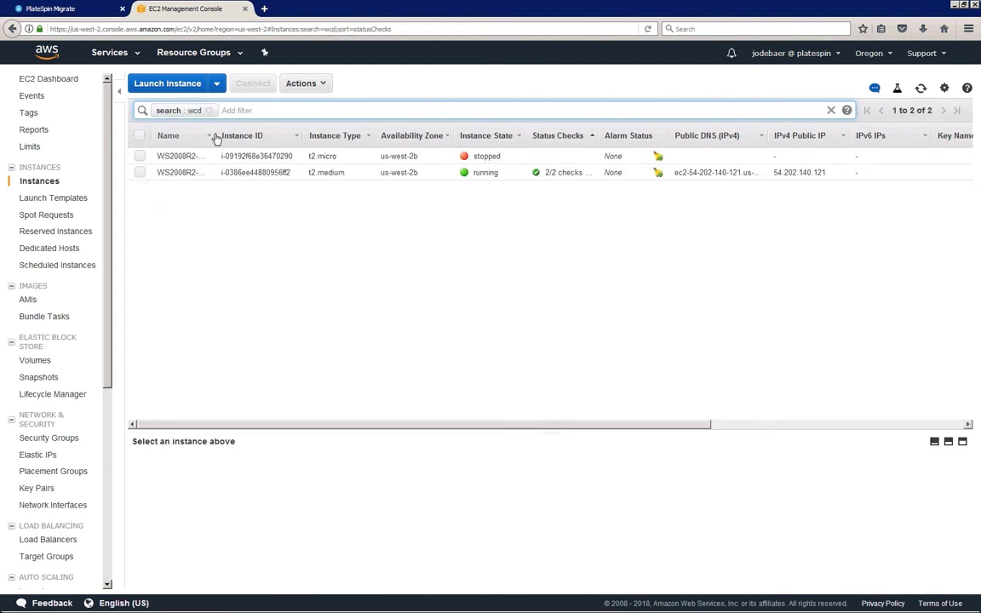
drag(213, 134, 288, 134)
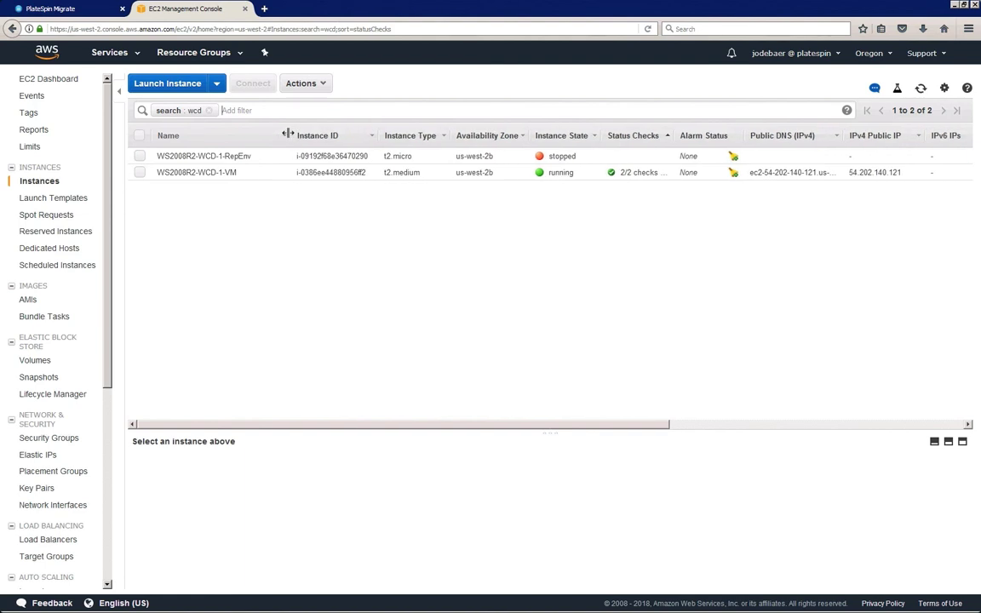
Step: Download and save the remote desktop file for the running WS2008R2-WCD-1-VM instance
click(140, 173)
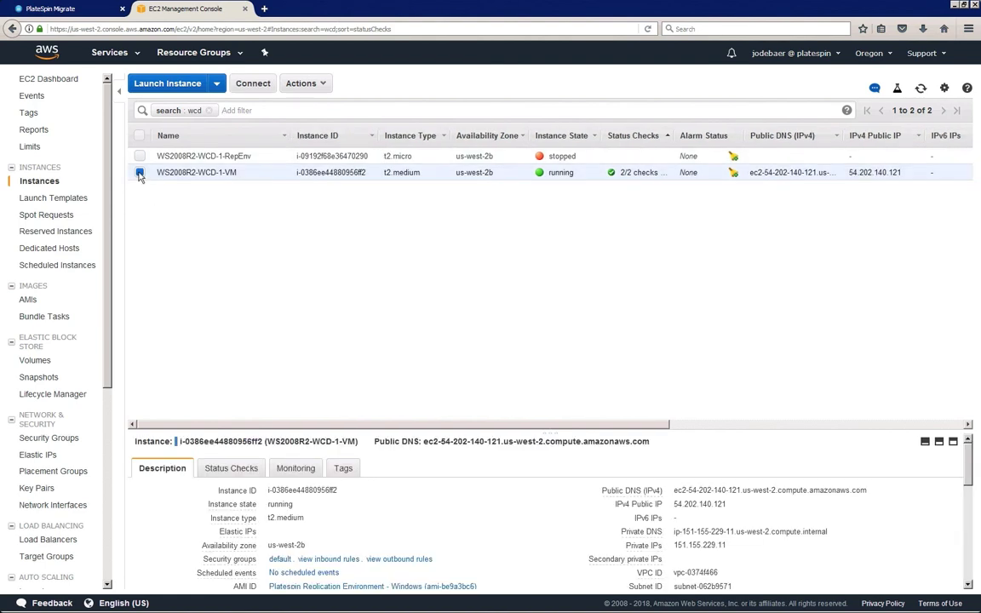
click(262, 89)
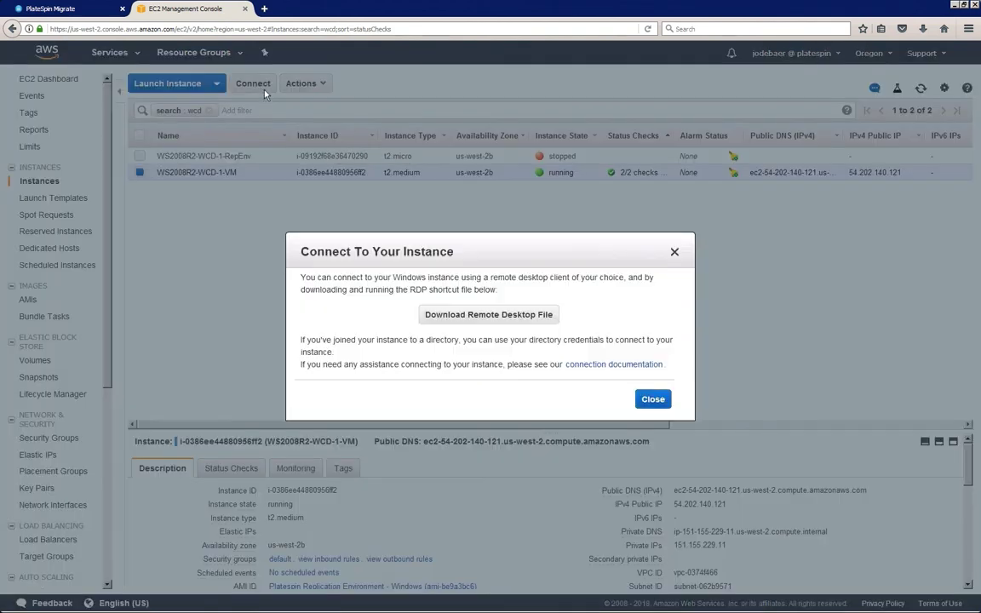
click(462, 315)
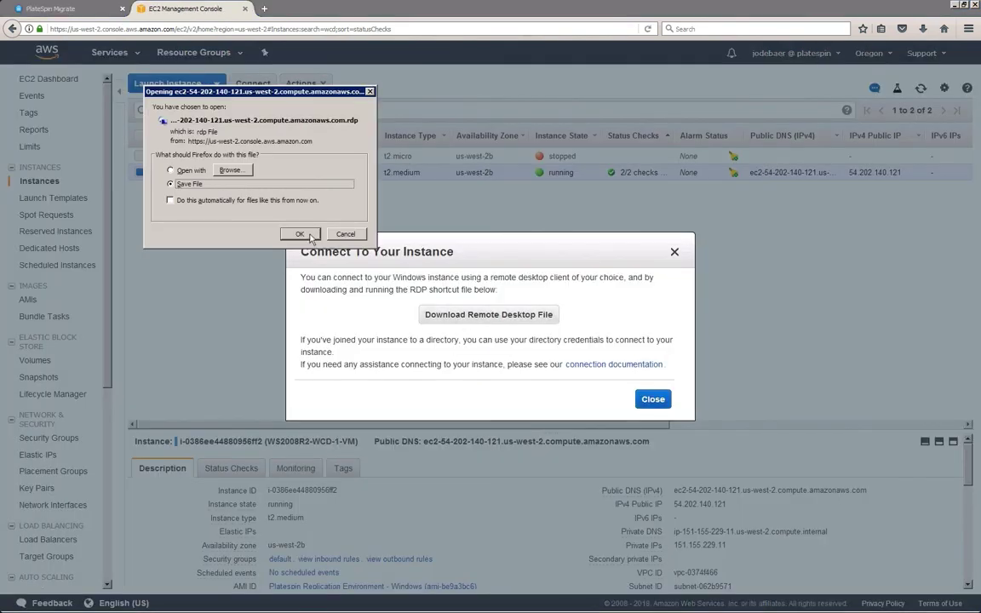
click(282, 222)
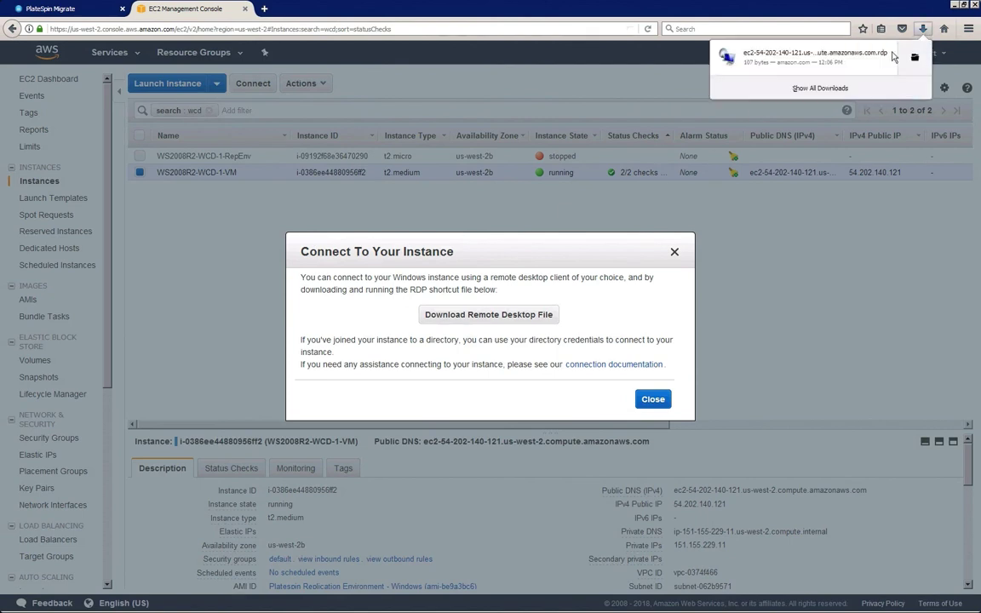
Step: Open the remote desktop connection to the test cutover VM and log on as Administrator with the account password
click(497, 374)
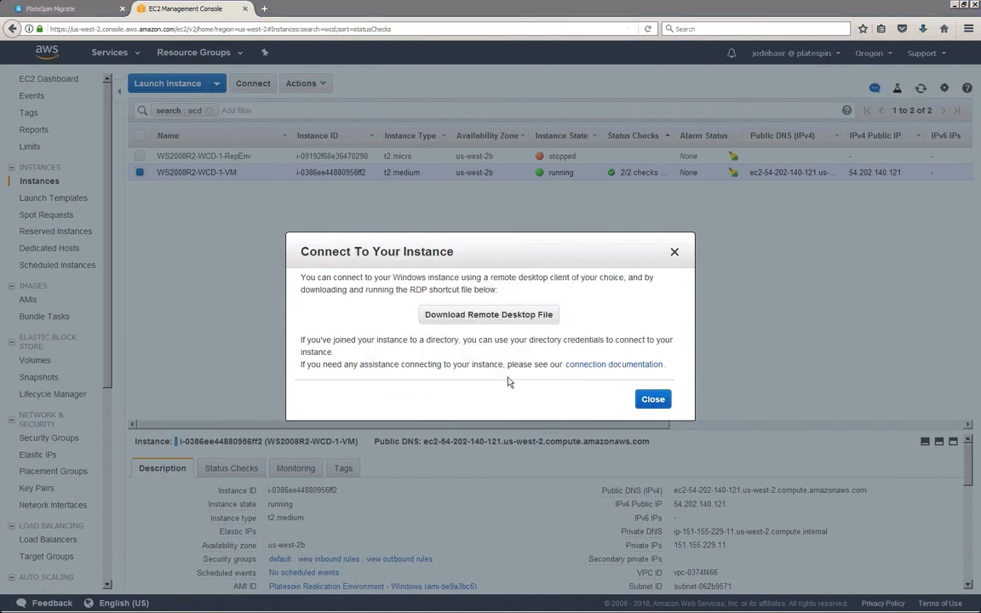
text(********)
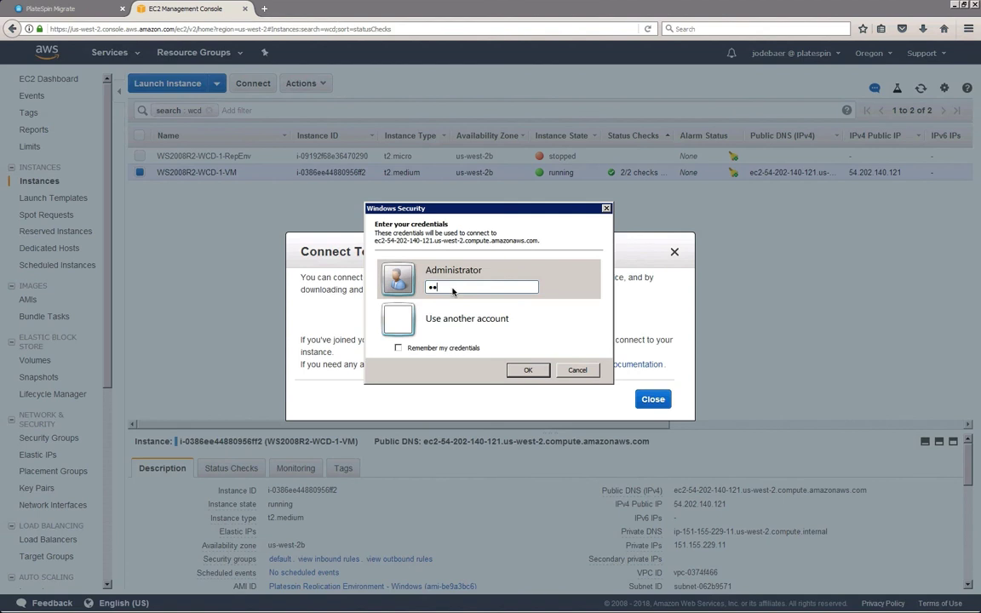
text(*)
click(512, 374)
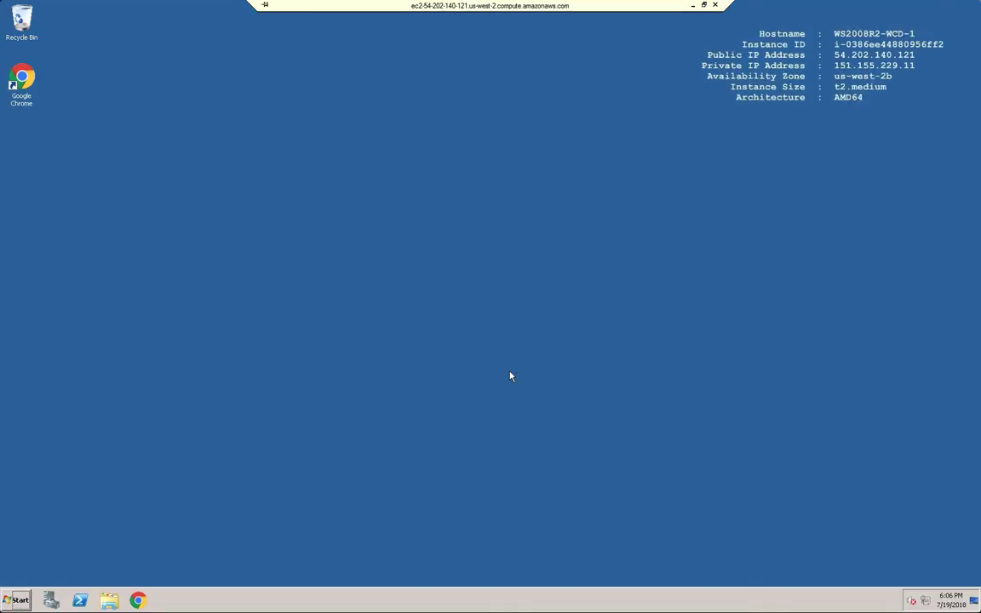
Step: Disconnect the remote desktop session from the test VM and dismiss the instance connection dialog
click(714, 4)
click(519, 329)
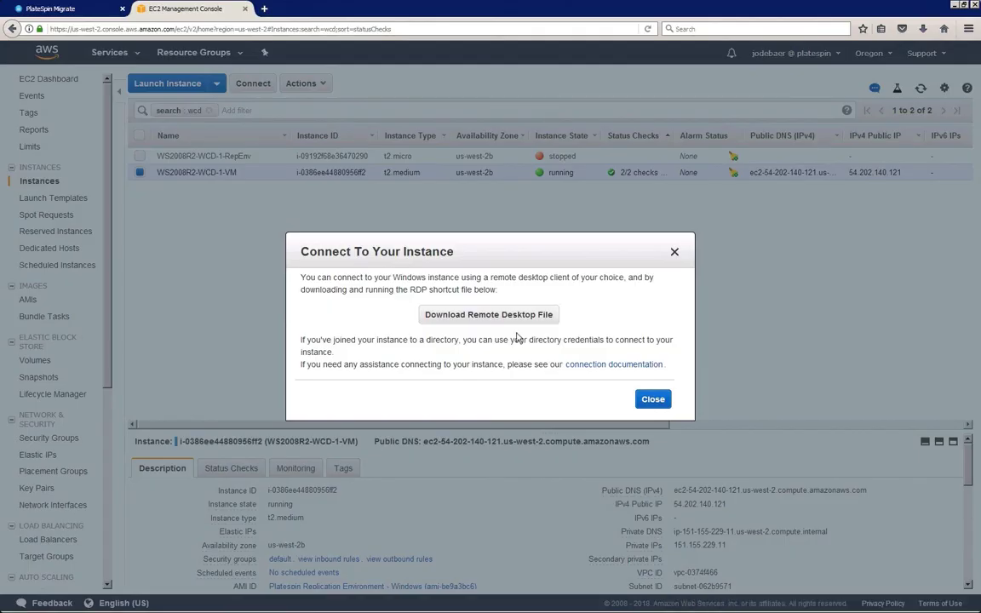
click(652, 397)
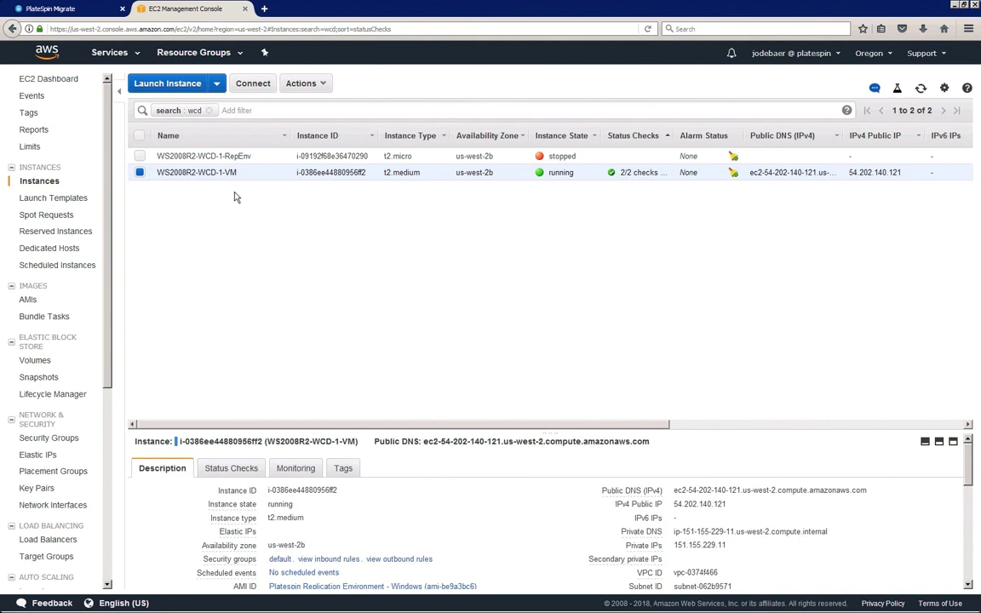
Step: Return to PlateSpin Migrate and mark the test cutover of WS2008R2-WCD-1 as a success
click(112, 12)
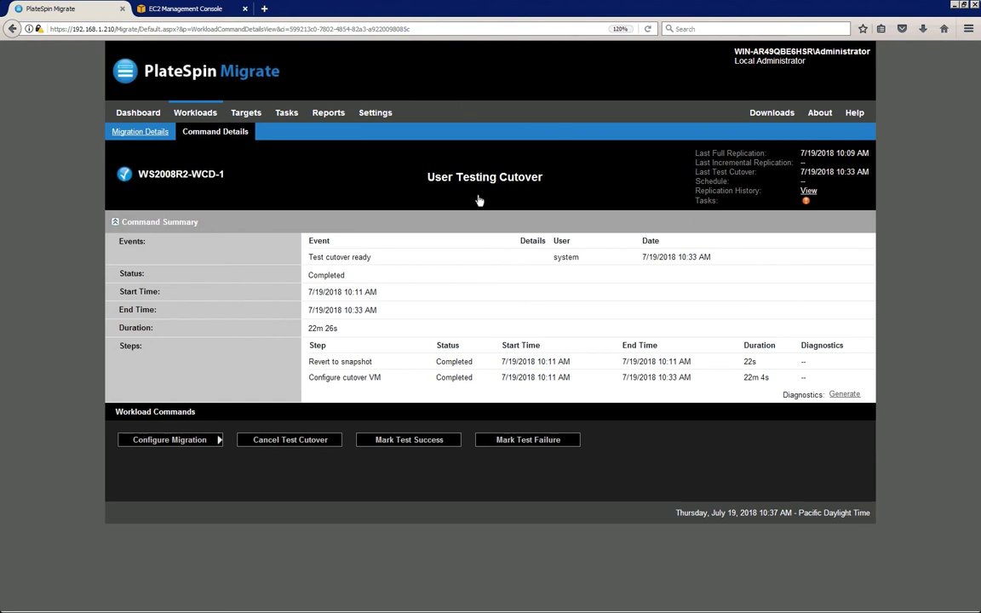
click(451, 441)
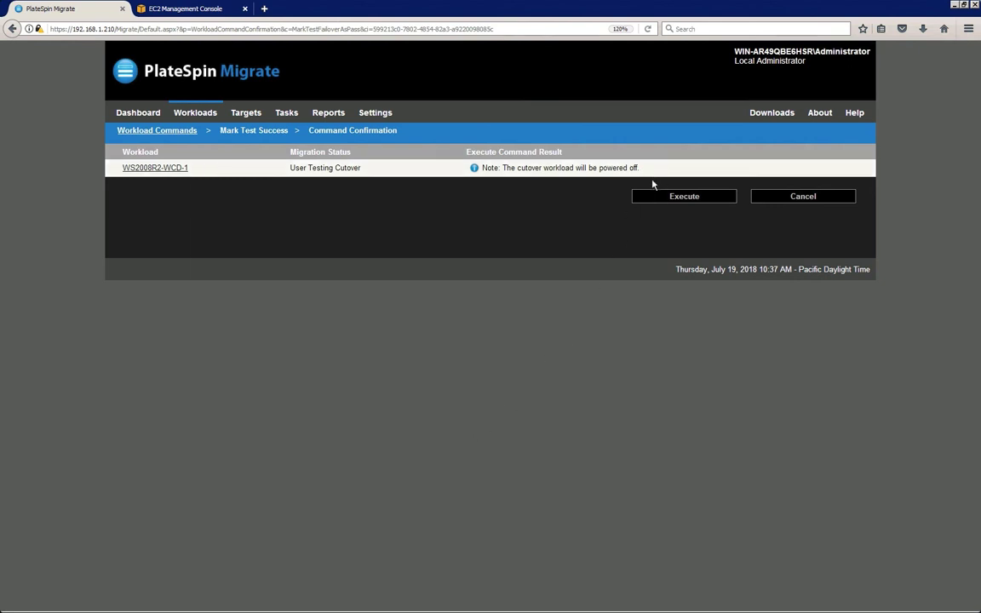
click(640, 199)
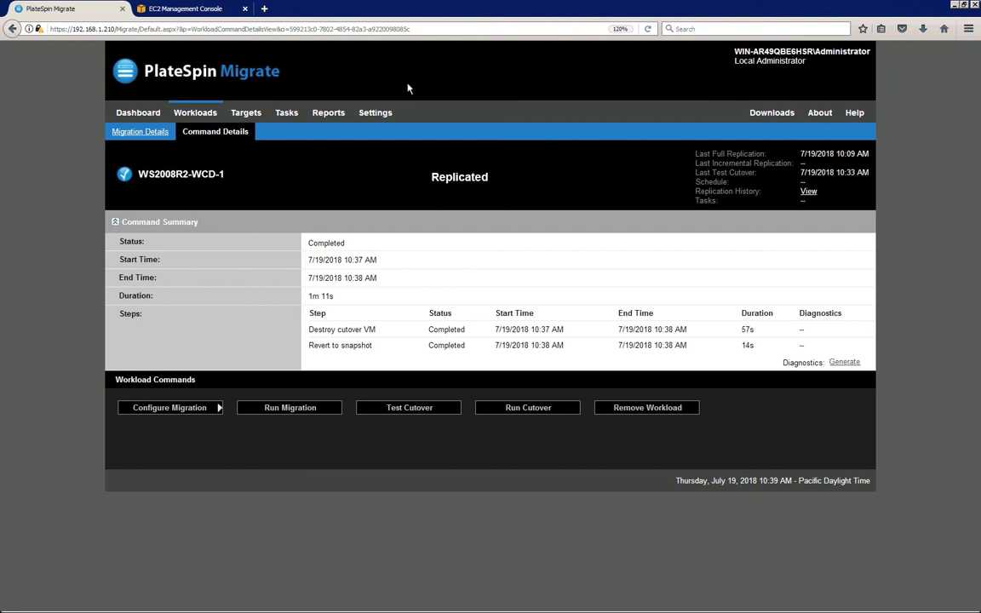
Step: Execute the cutover of WS2008R2-WCD-1 with source shutdown and incremental replication enabled, and review its command details
click(491, 409)
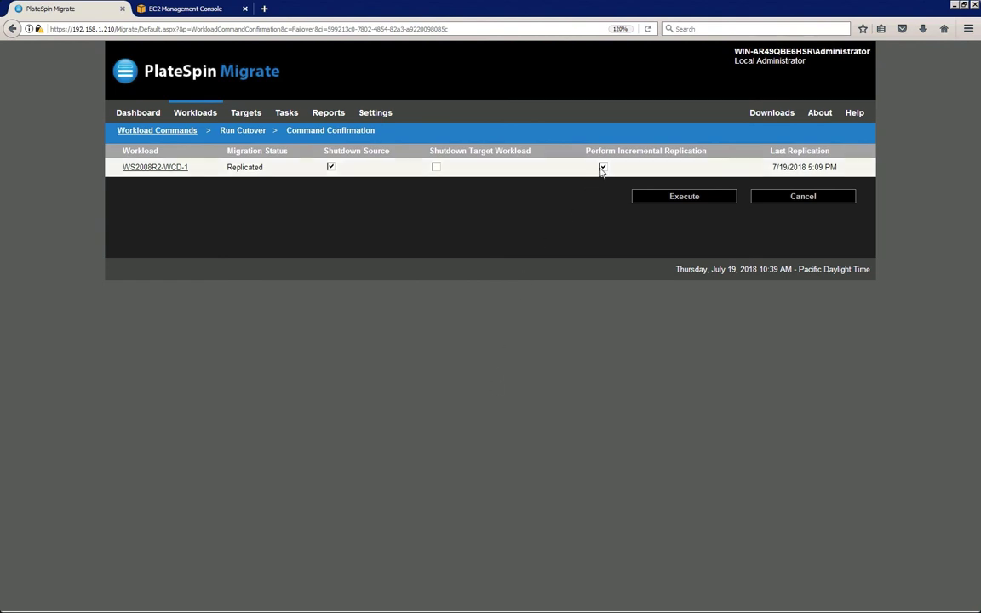
click(653, 199)
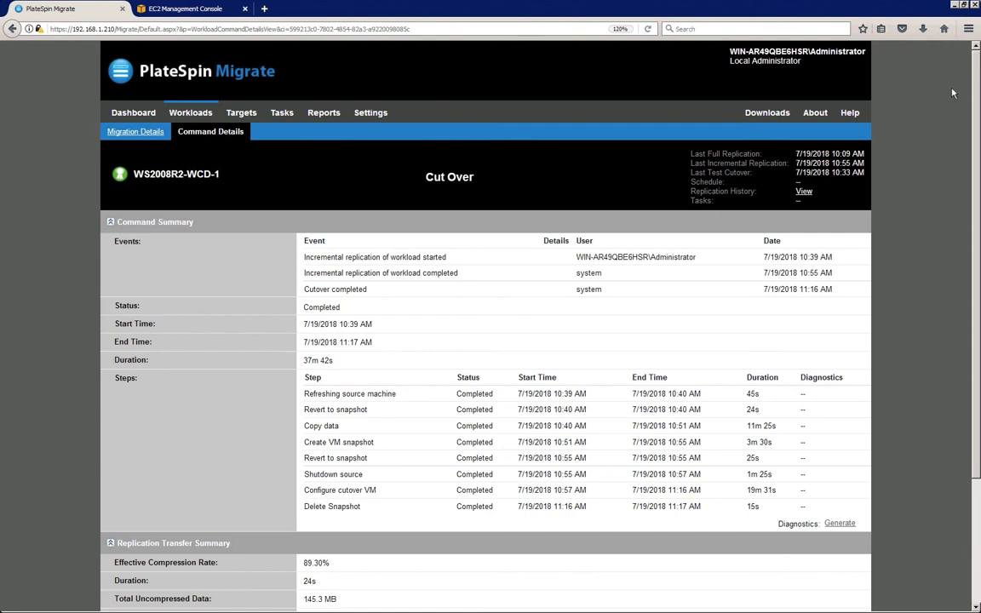
scroll(877, 88, down, 3)
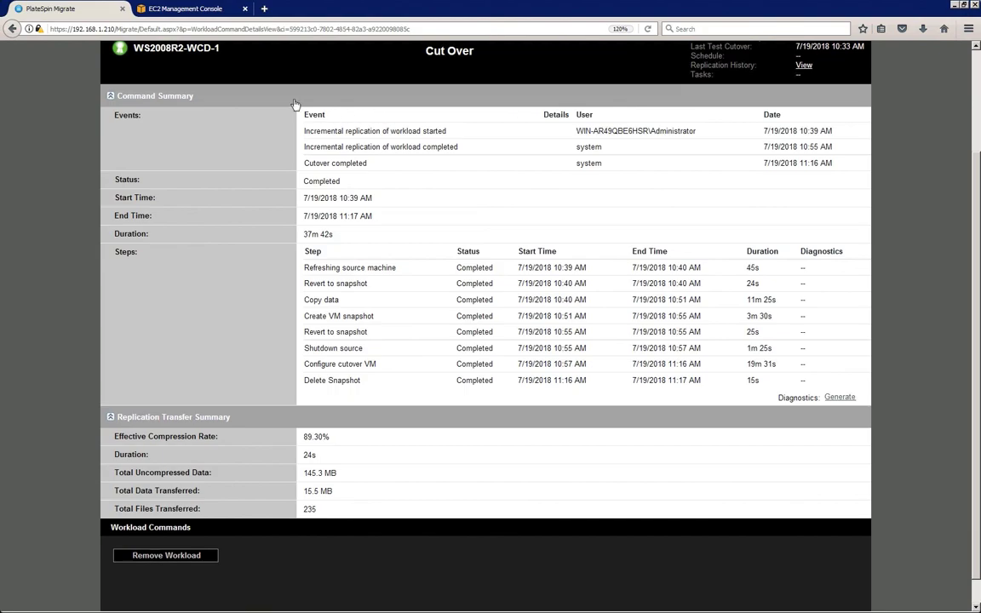
Step: Switch back to the EC2 Management Console and filter the instance list by "wcd" to find the cutover VM
click(206, 11)
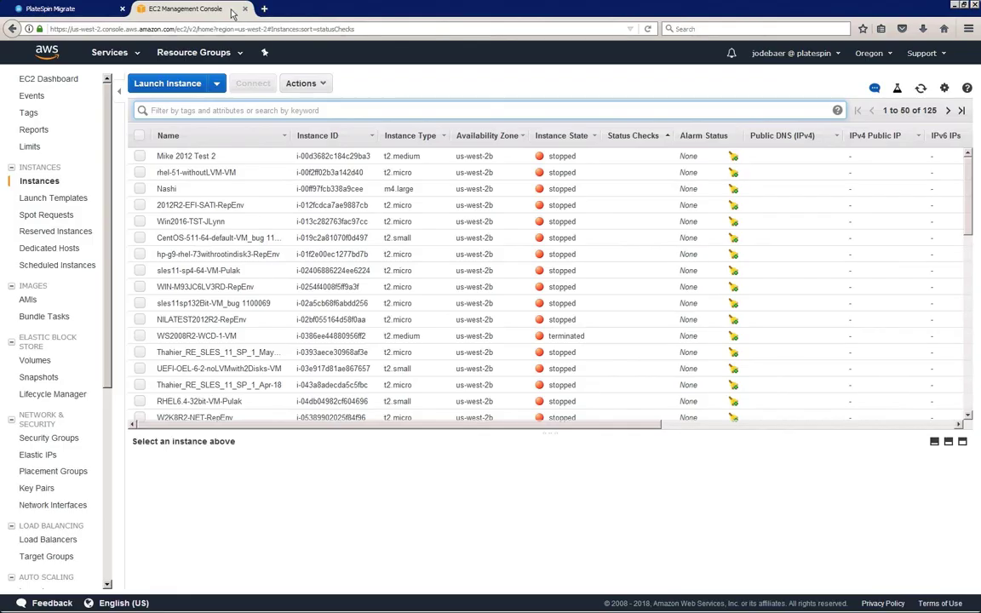
click(192, 111)
text(wcd)
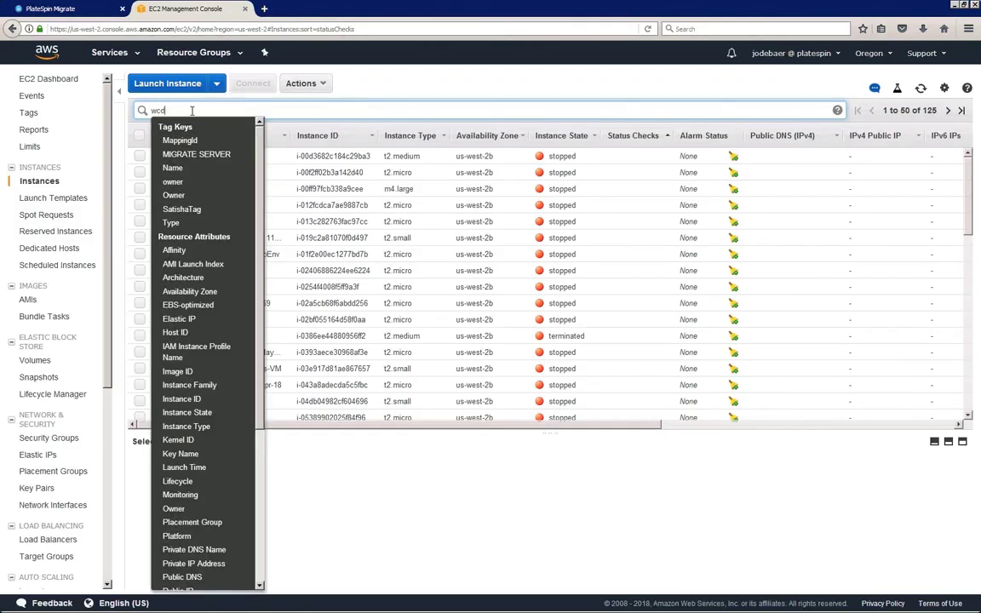
key(Return)
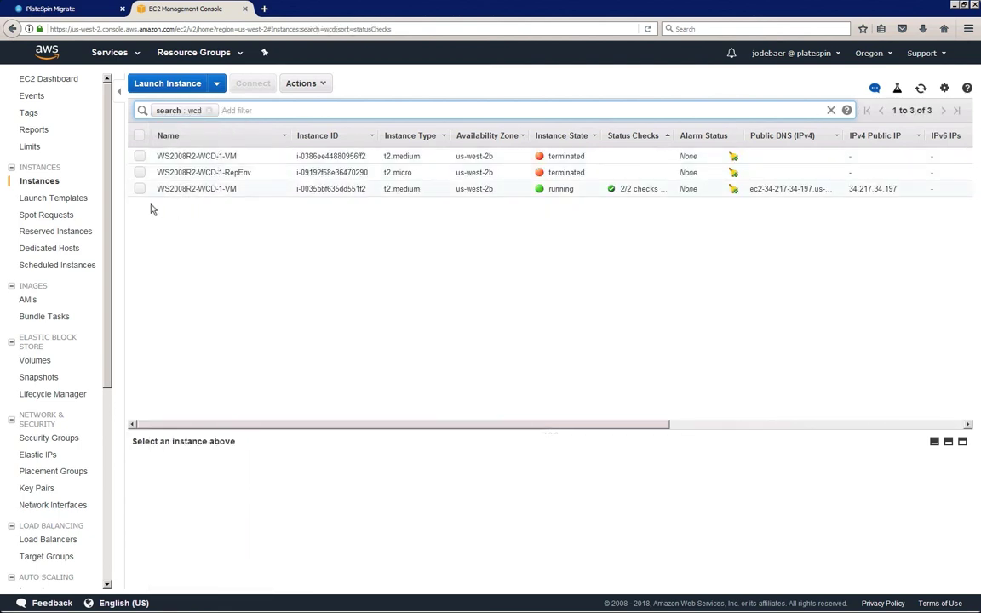
Step: Download the remote desktop file for the running WS2008R2-WCD-1-VM instance created by the final cutover
click(140, 189)
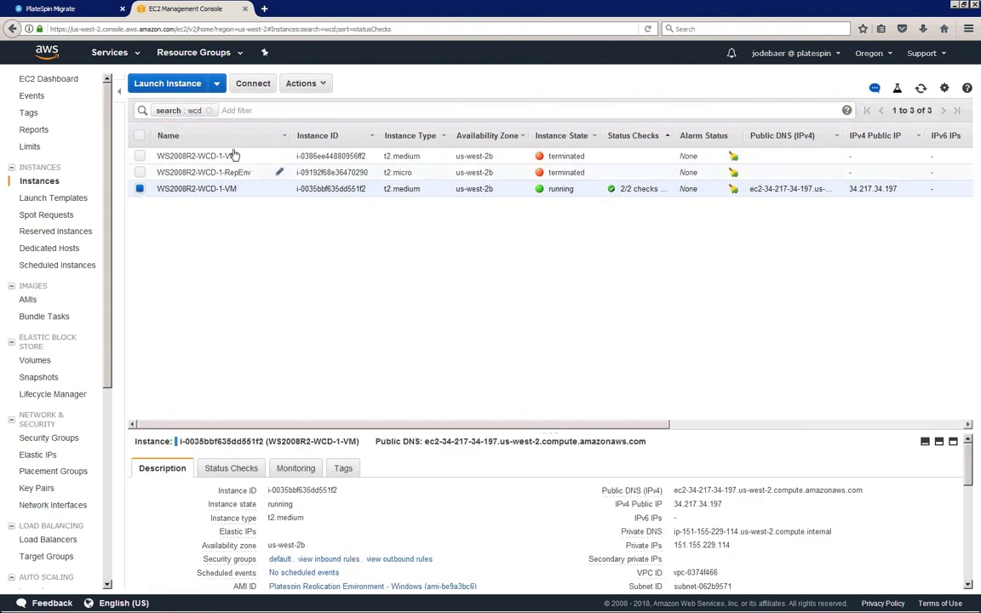
click(256, 85)
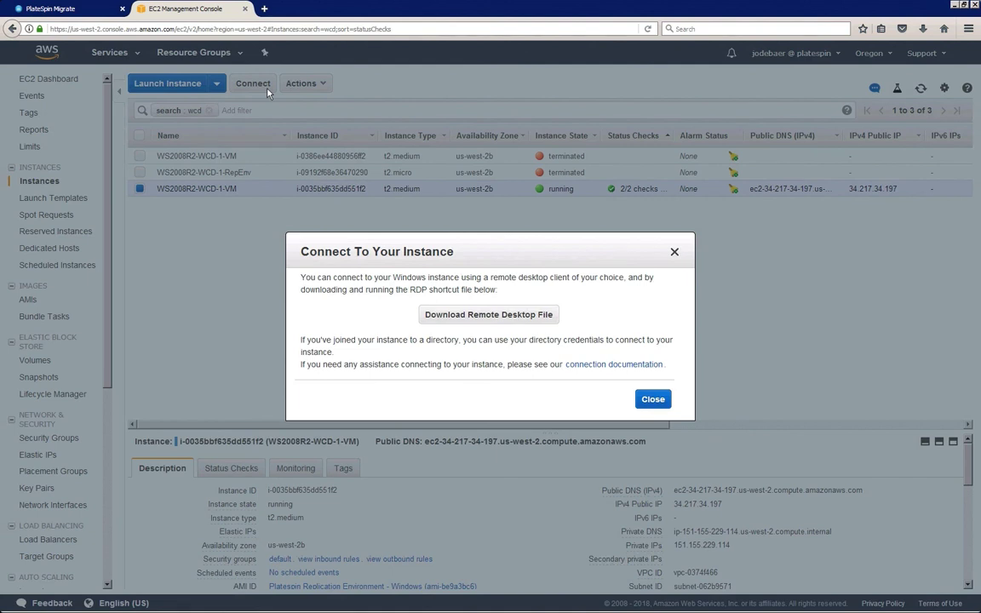
click(455, 320)
click(274, 228)
Step: Open the downloaded remote desktop file and log on to the final cutover VM as Administrator with the account password
click(762, 66)
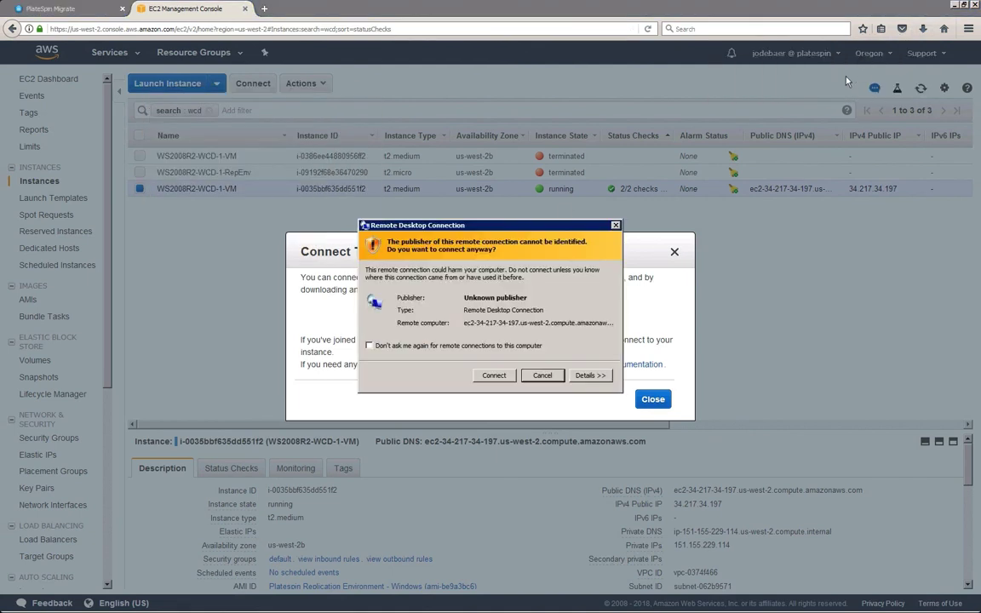
click(500, 382)
text(••••••••••)
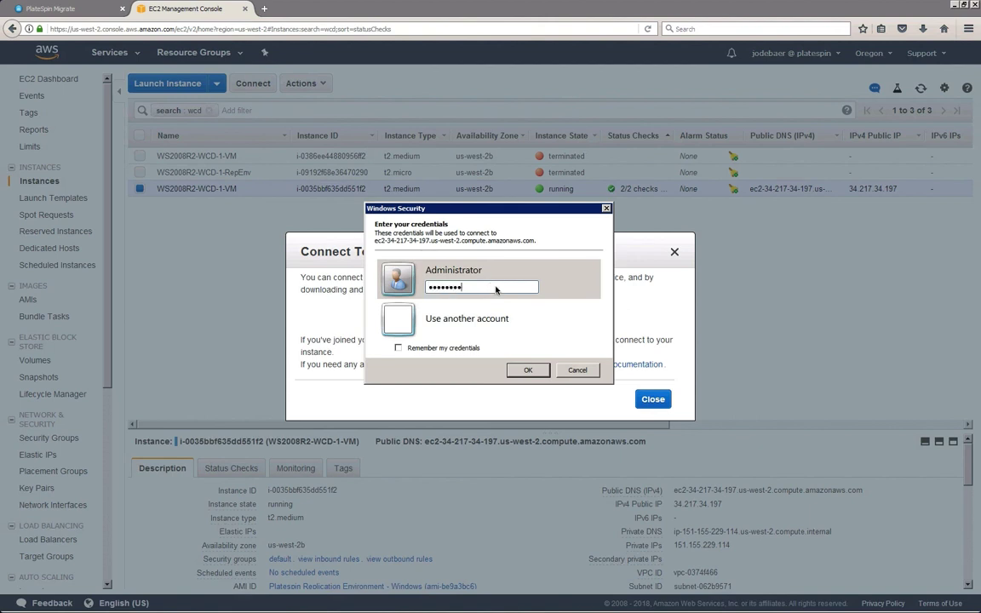
key(Return)
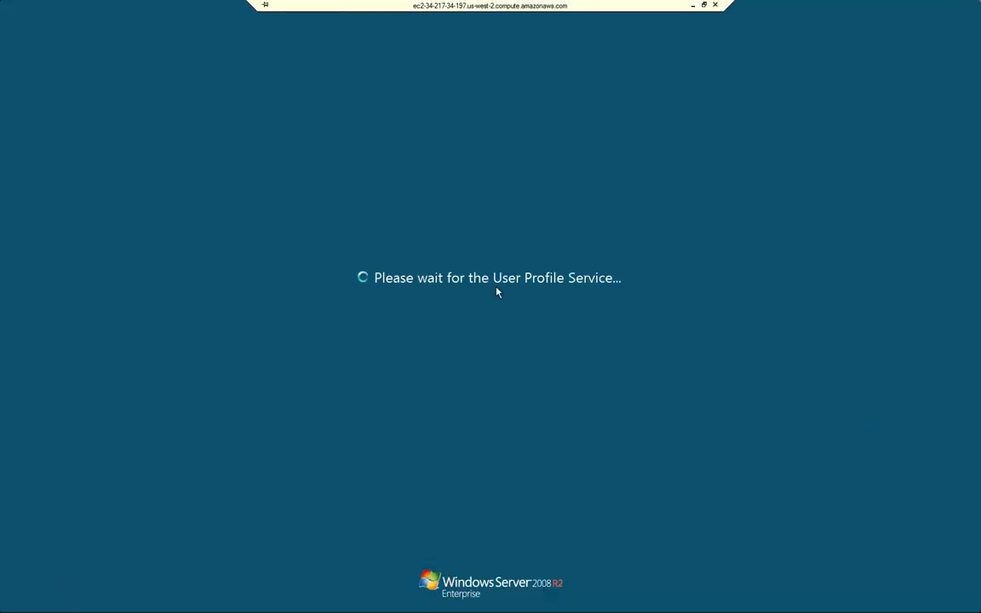